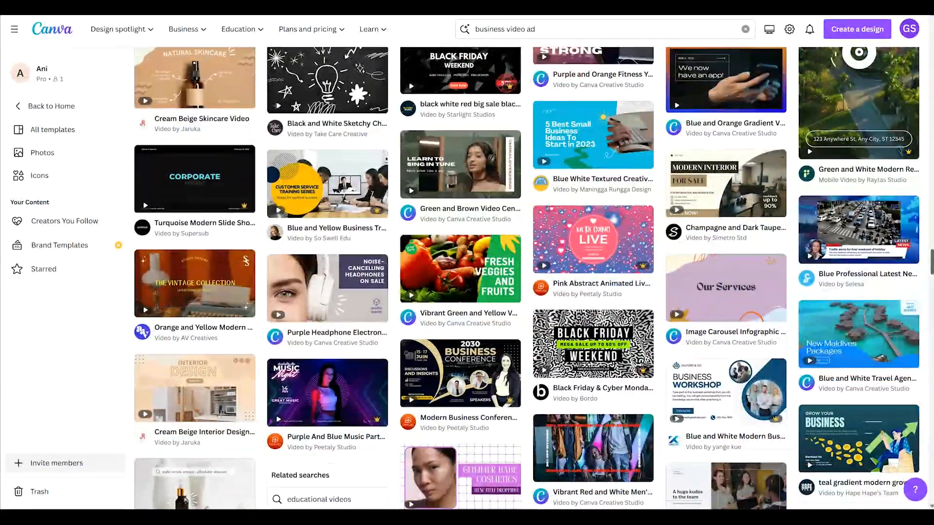
- Browse the business video ad templates
scroll(527, 279, down, 4)
scroll(528, 277, down, 7)
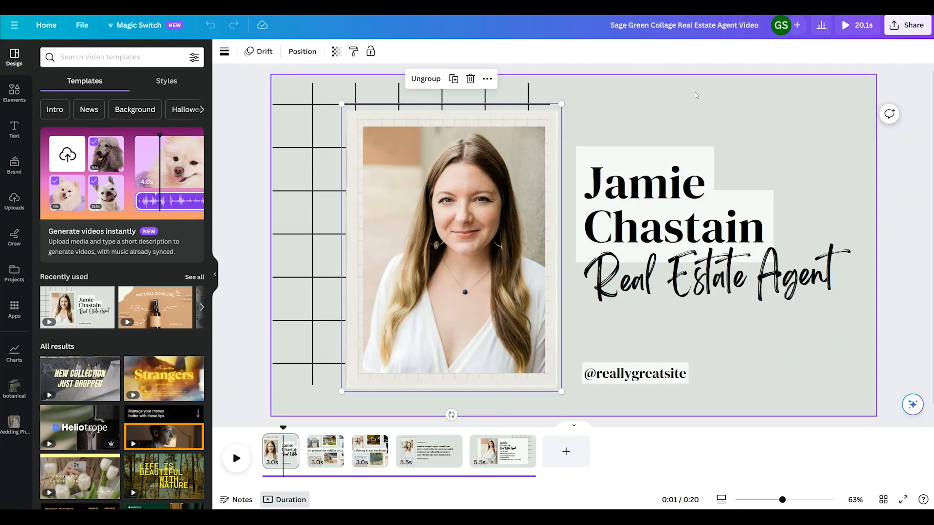
- Change the first page's background to a custom solid slate blue
click(656, 106)
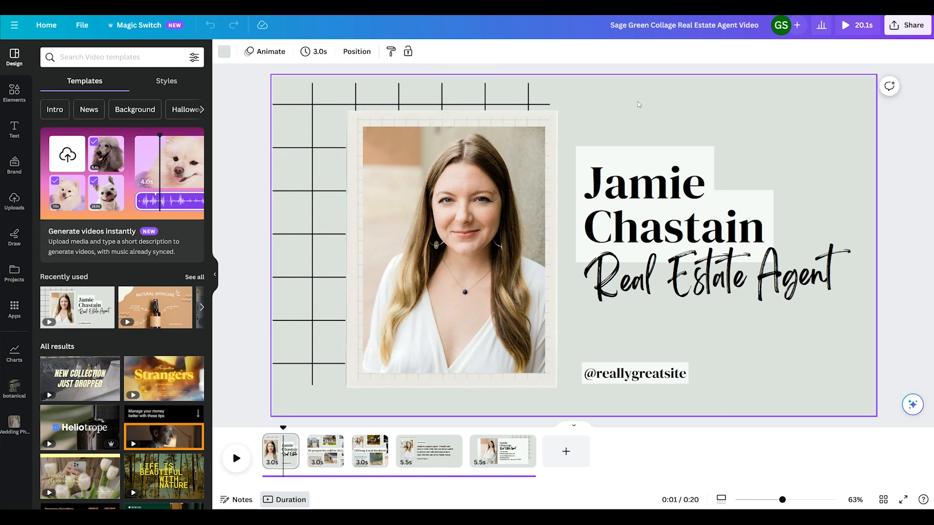
click(228, 56)
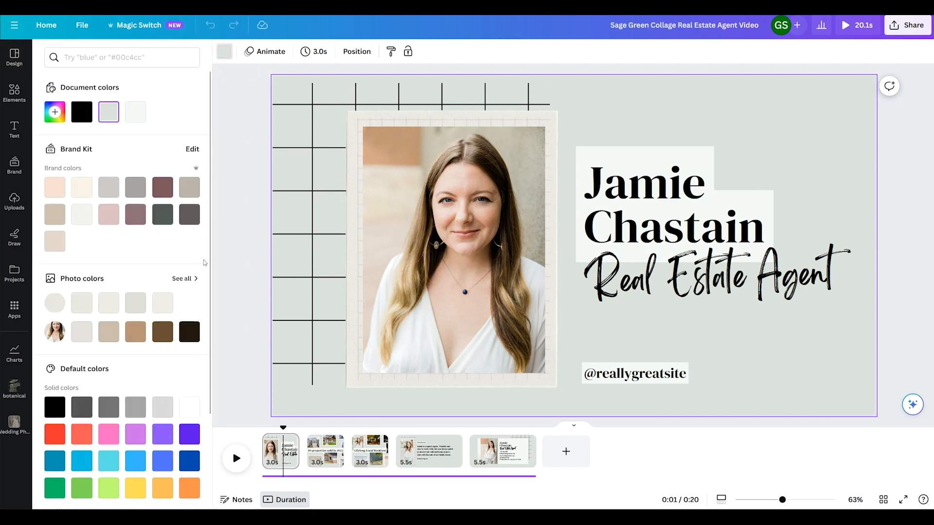
scroll(199, 311, down, 3)
scroll(201, 208, up, 3)
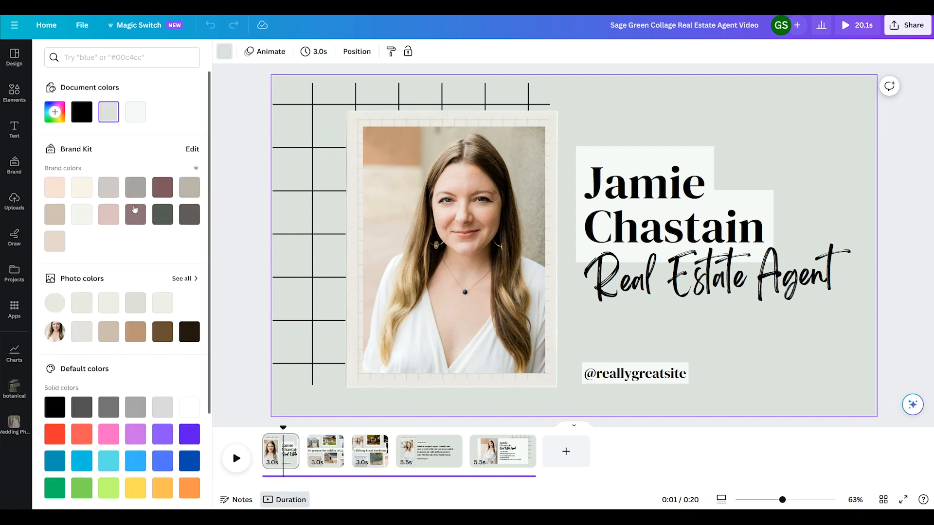
click(55, 112)
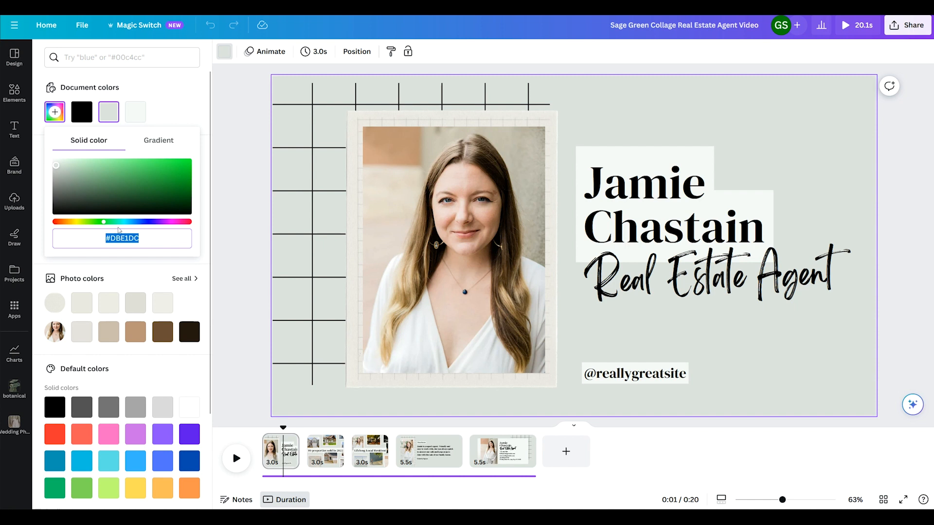
drag(122, 221, 135, 221)
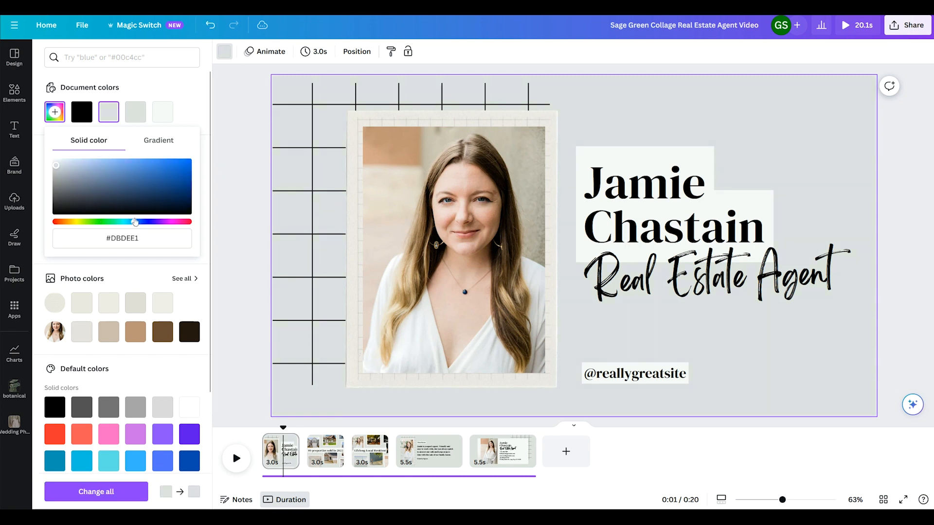
click(95, 165)
click(82, 164)
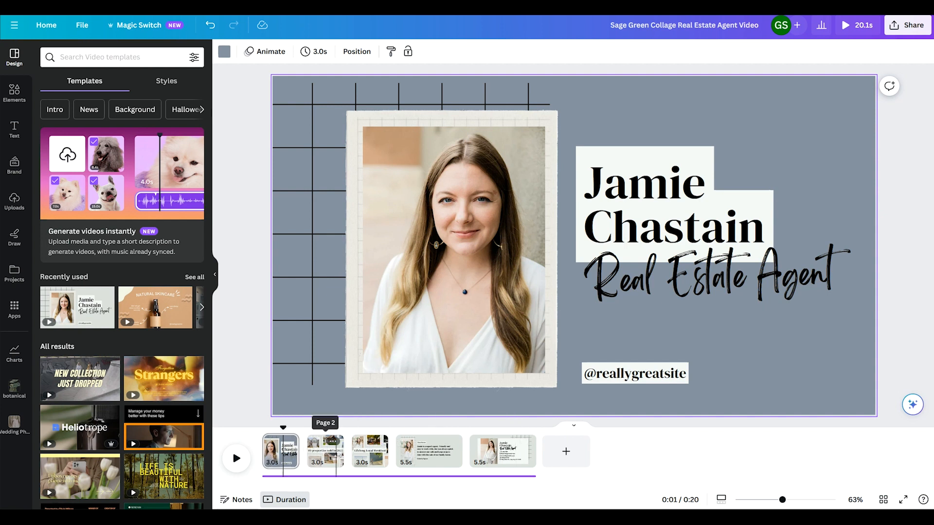
- Give the second page, with the properties sold headline, the same slate blue background from the document colors
click(337, 456)
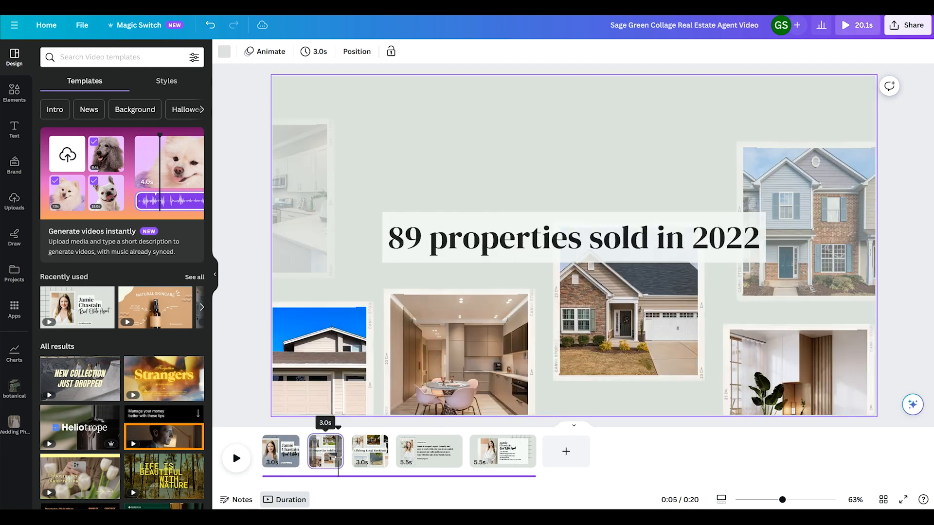
click(501, 127)
click(525, 90)
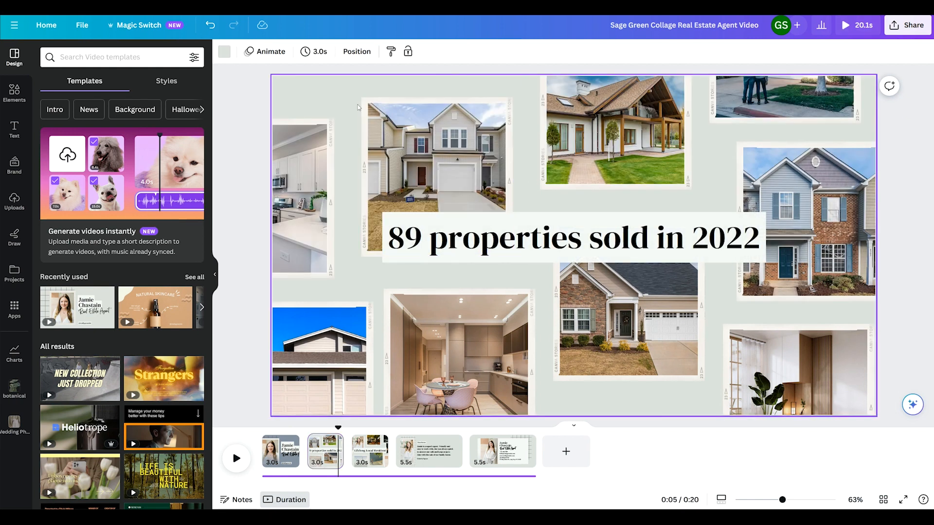
click(223, 53)
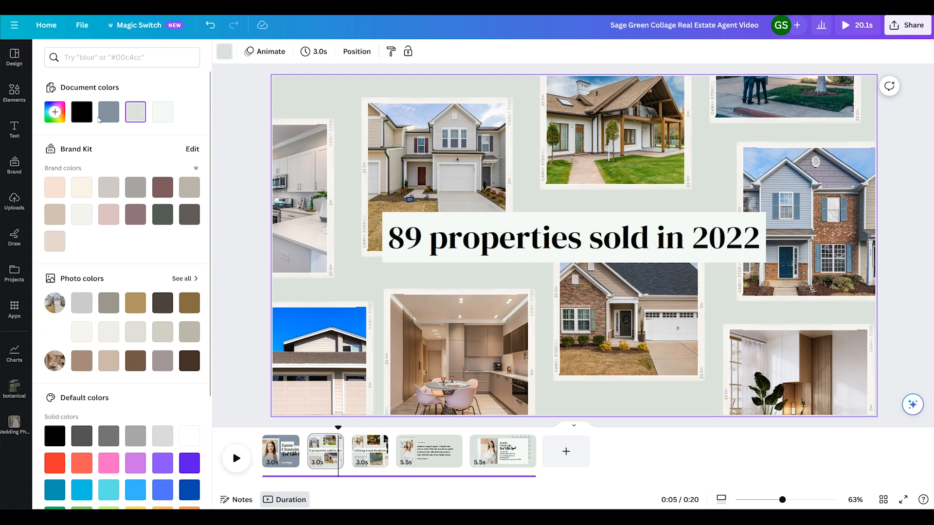
click(111, 116)
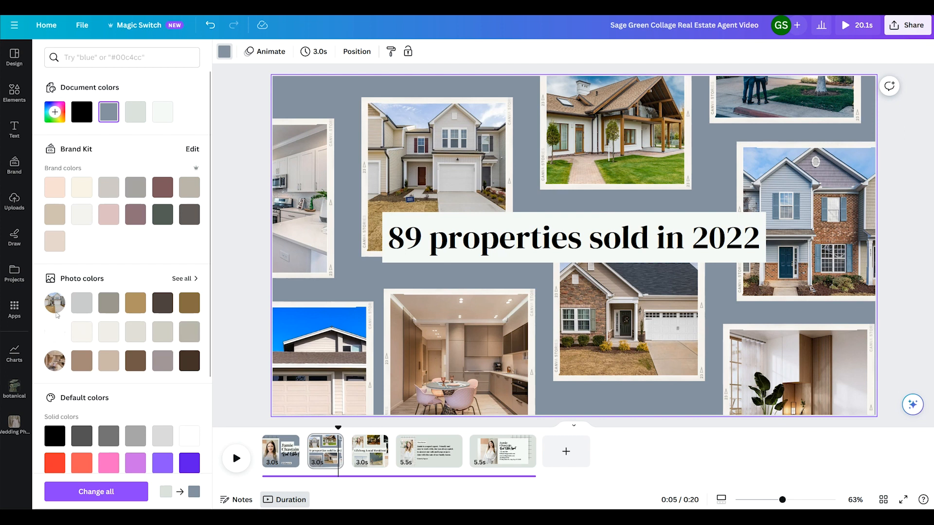
click(422, 169)
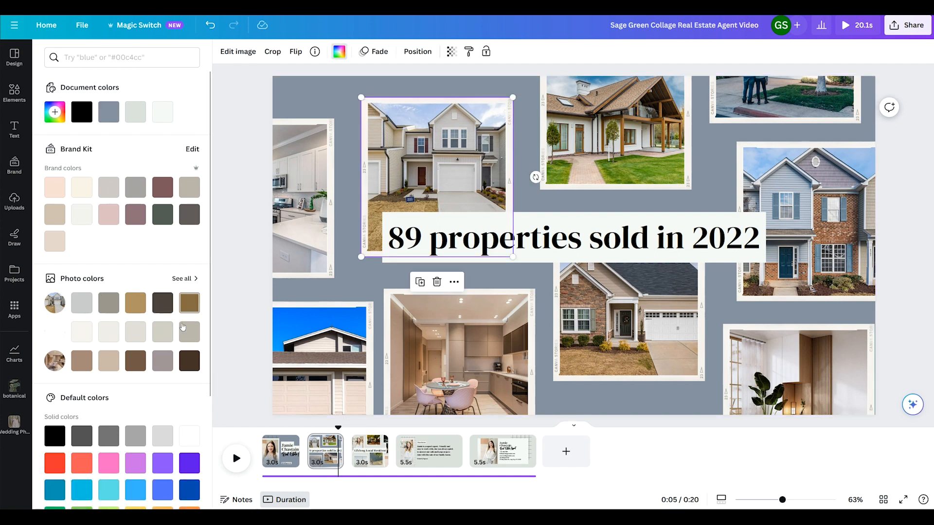
- Return to the first page, select the agent's first name in the title text, and open its font choices
drag(332, 429, 270, 424)
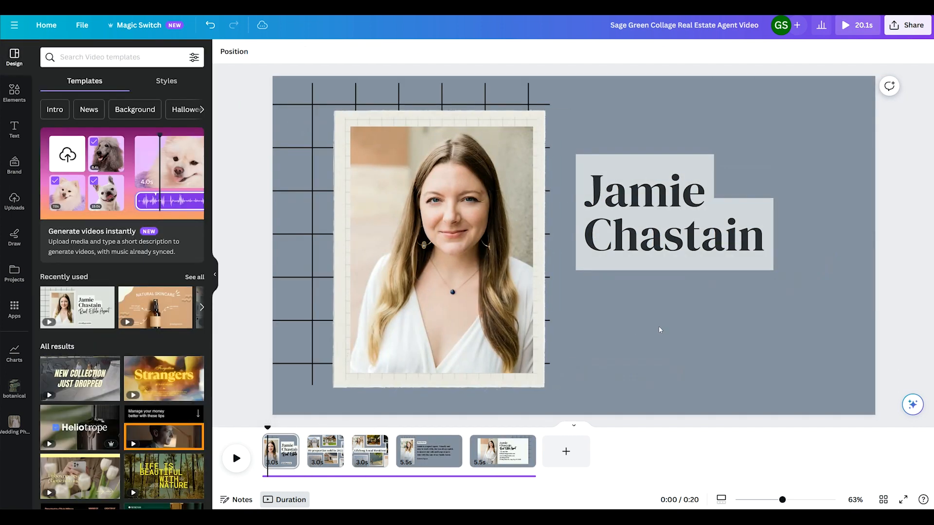
double_click(646, 251)
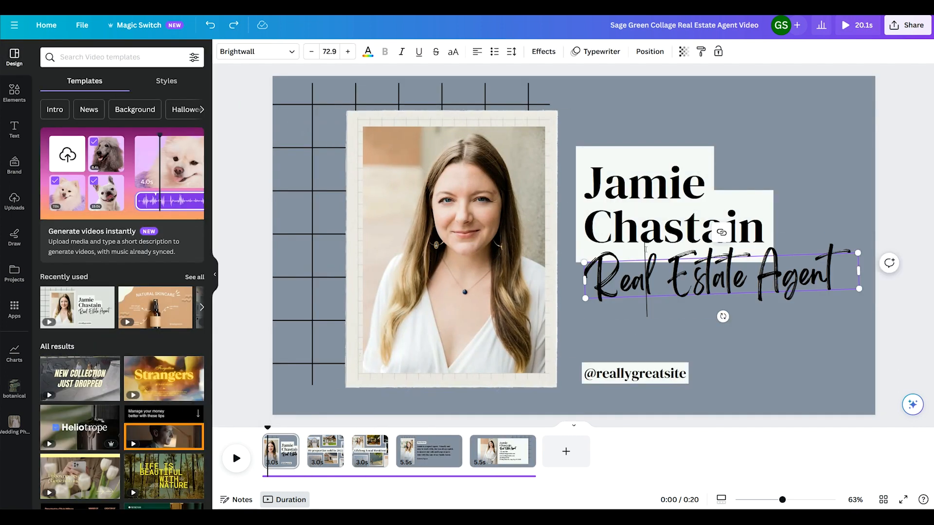
click(656, 190)
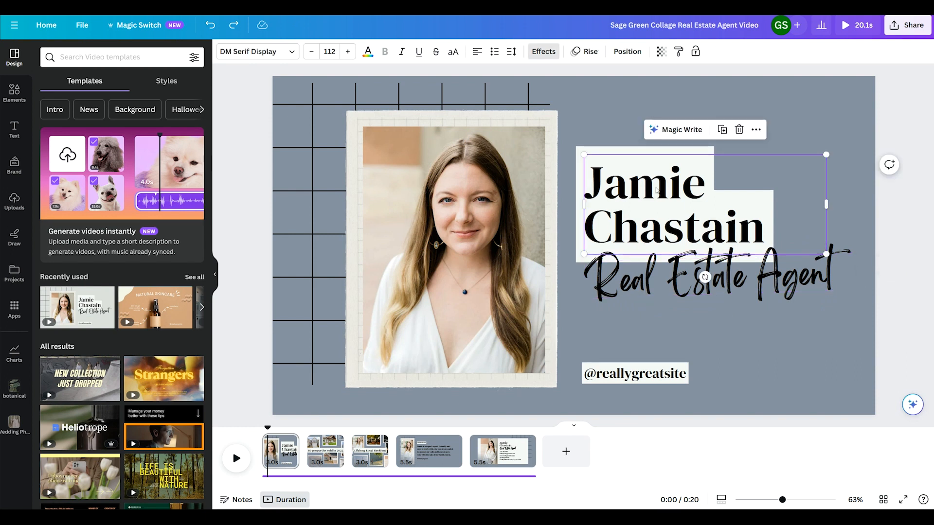
double_click(667, 192)
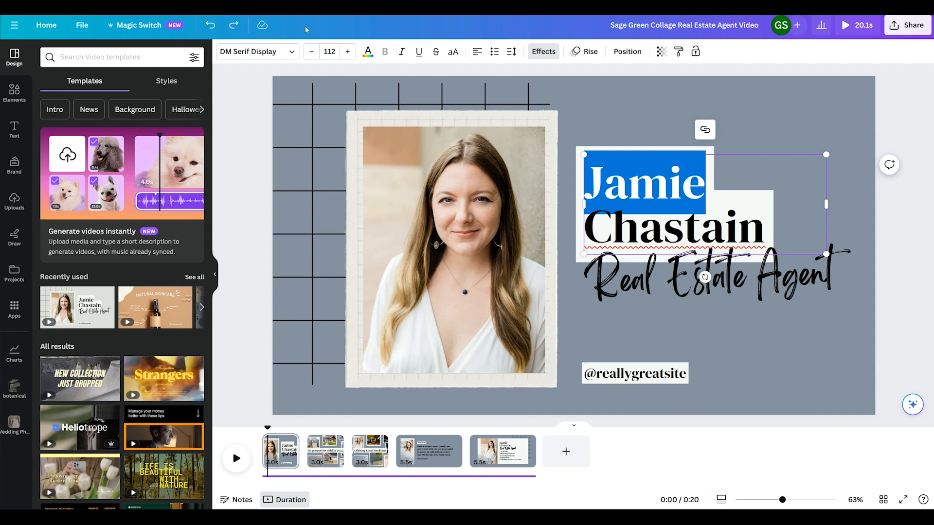
click(265, 52)
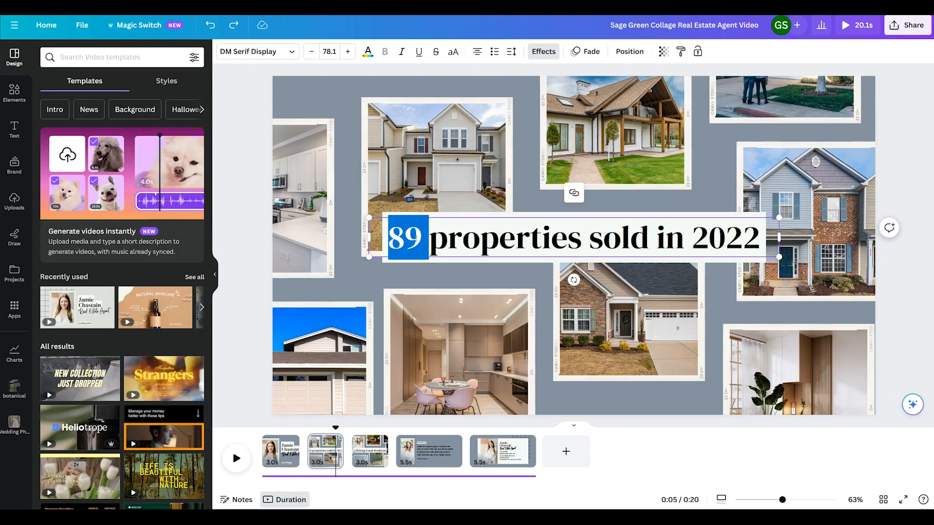
- Change the second page's headline to read "50 properties sold in 2022"
text(50 properties sold in 2022)
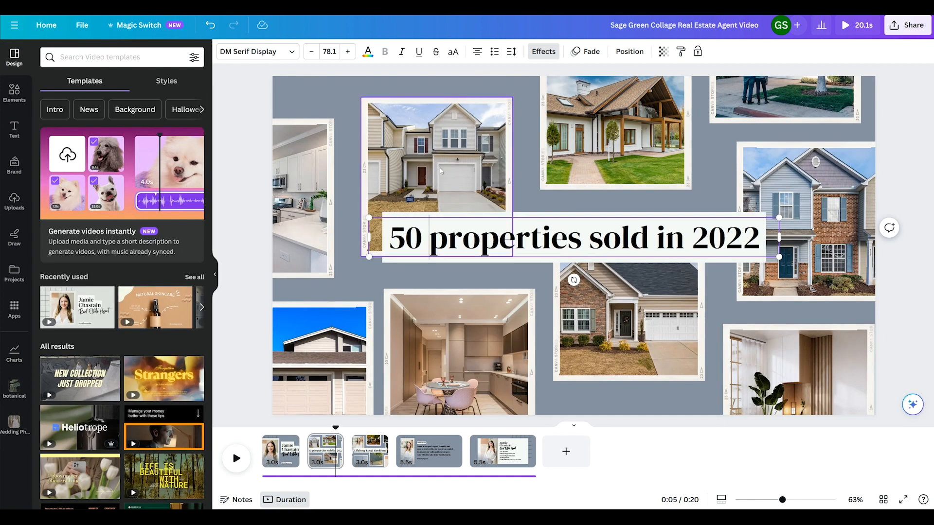
- Upload the image file "drawing" and use it to replace the house photo partly covered by the headline's "50 properties"
click(454, 162)
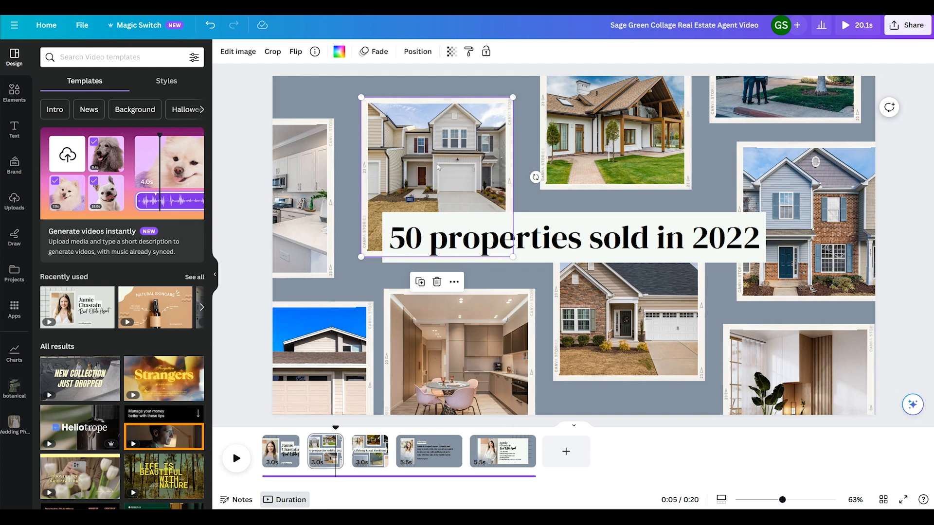
click(14, 202)
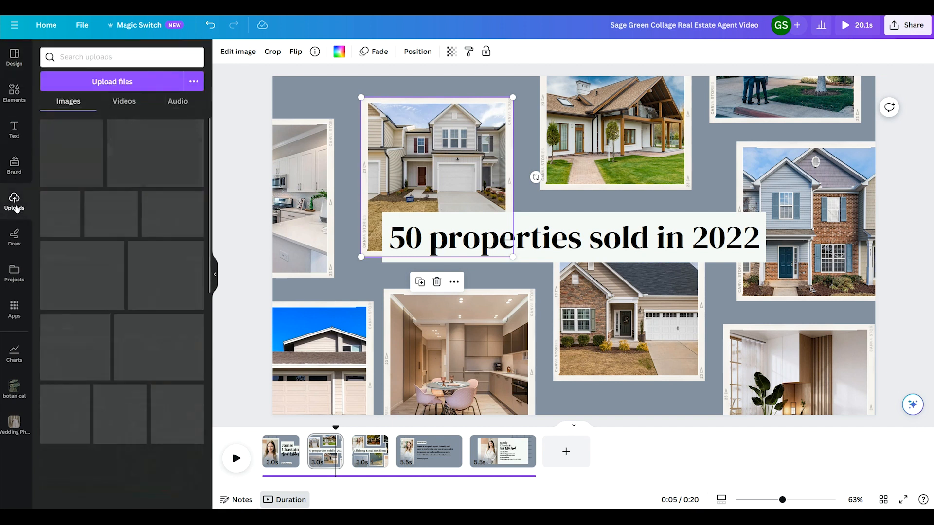
click(132, 83)
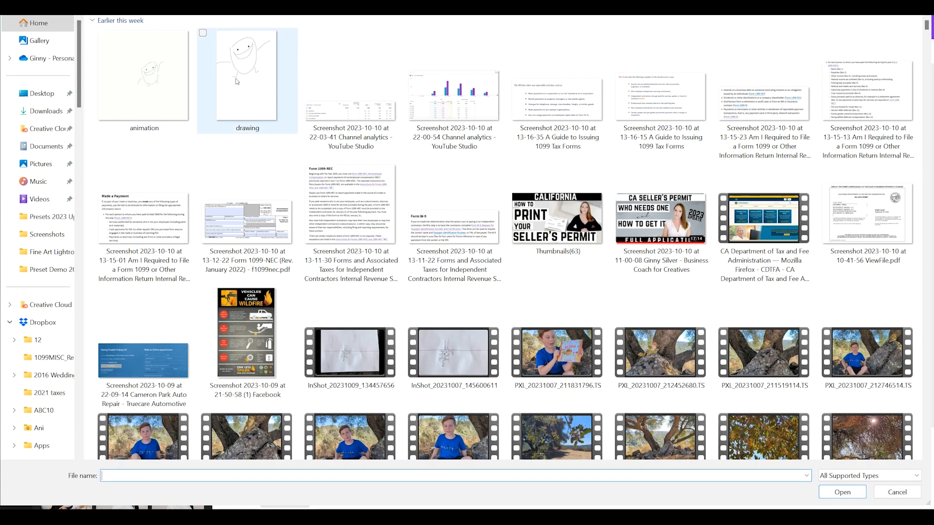
double_click(237, 83)
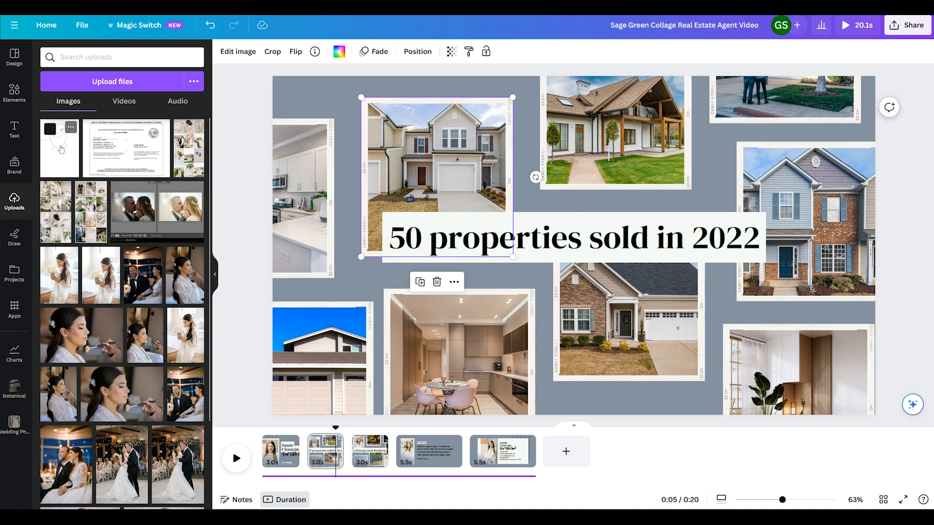
mouse_move(67, 151)
mouse_down()
mouse_move(360, 156)
mouse_move(400, 144)
mouse_up()
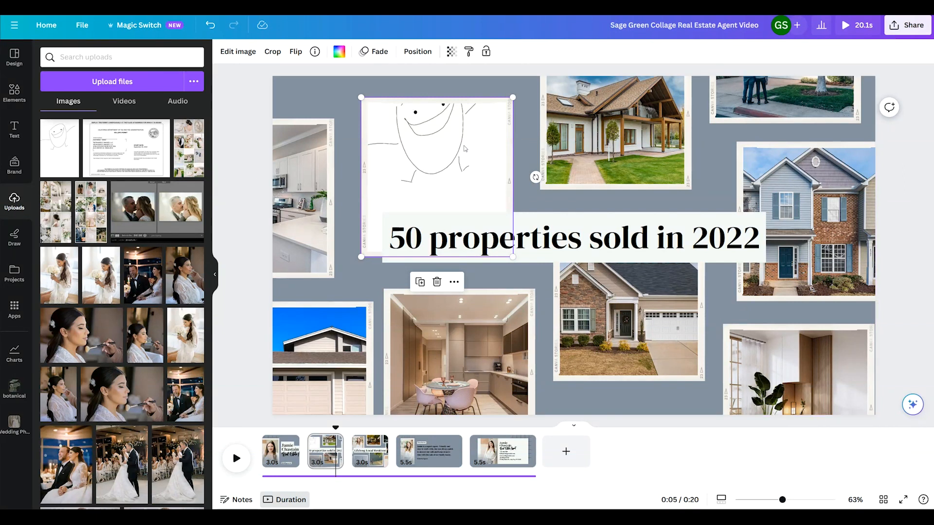
- Adjust the drawing's crop by shifting the image down within its frame until its top edge meets the frame
click(273, 52)
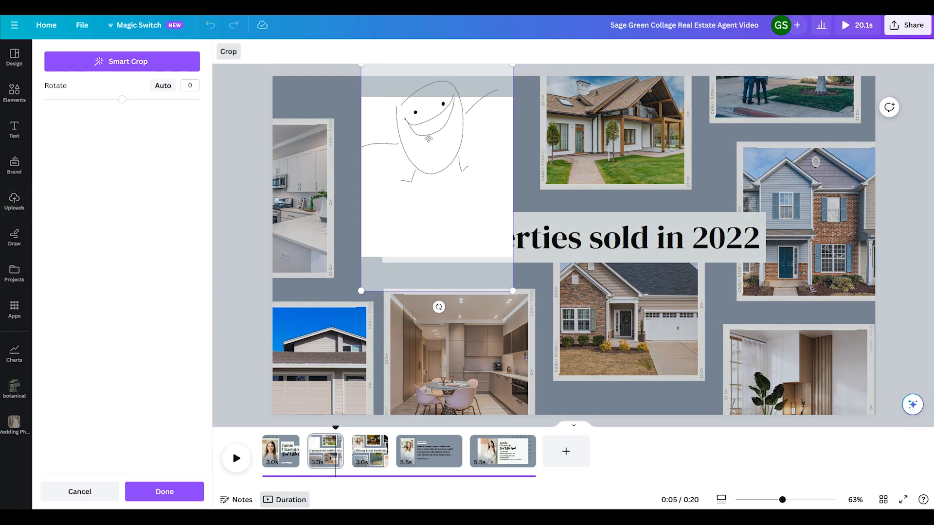
drag(428, 140, 430, 186)
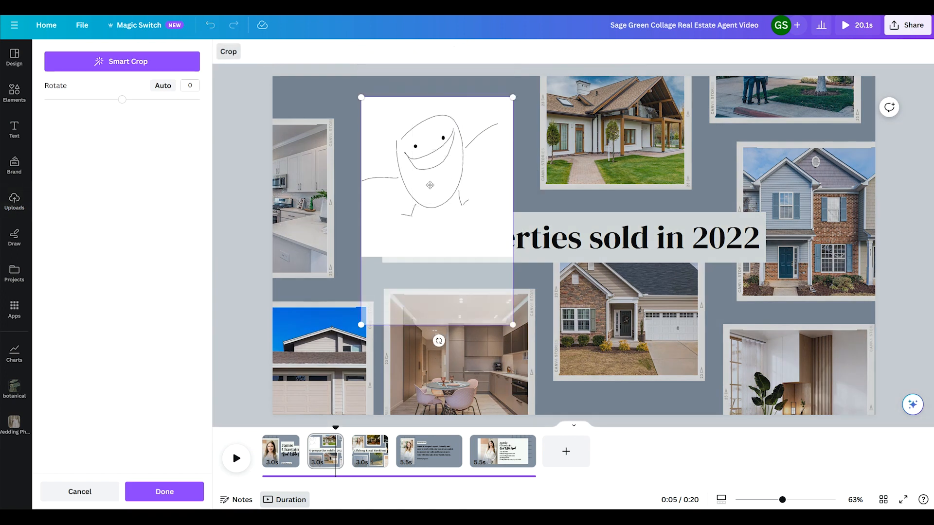
key(Return)
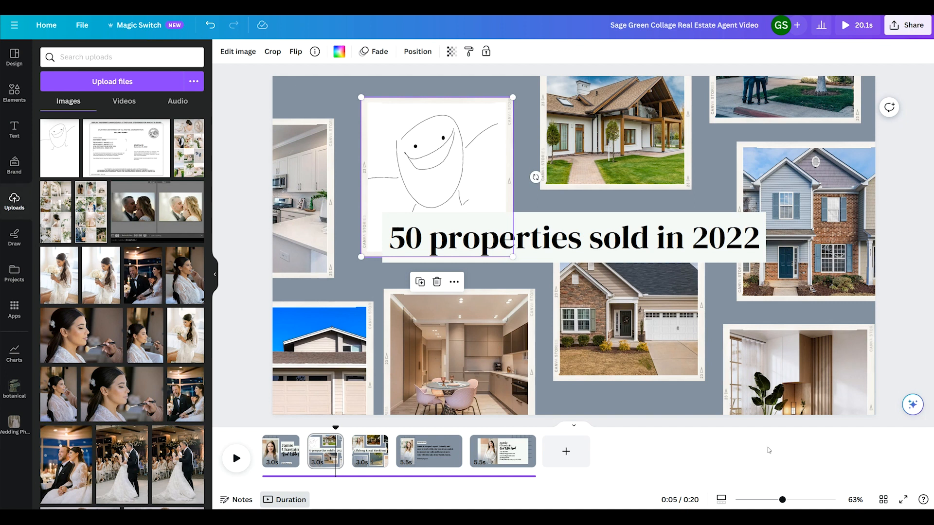
- Preview the video and scrub through the first page to check its element animations
click(234, 457)
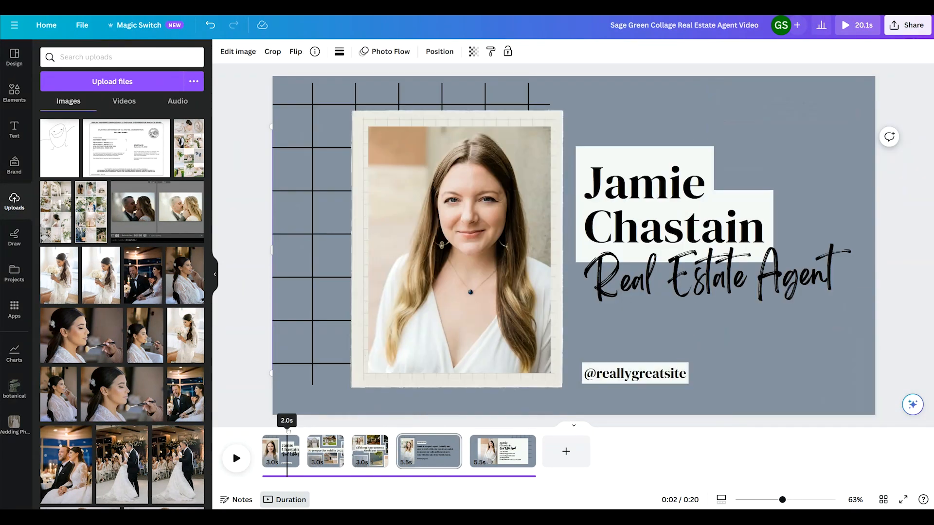
mouse_move(287, 431)
mouse_down()
mouse_move(308, 431)
mouse_move(285, 435)
mouse_up()
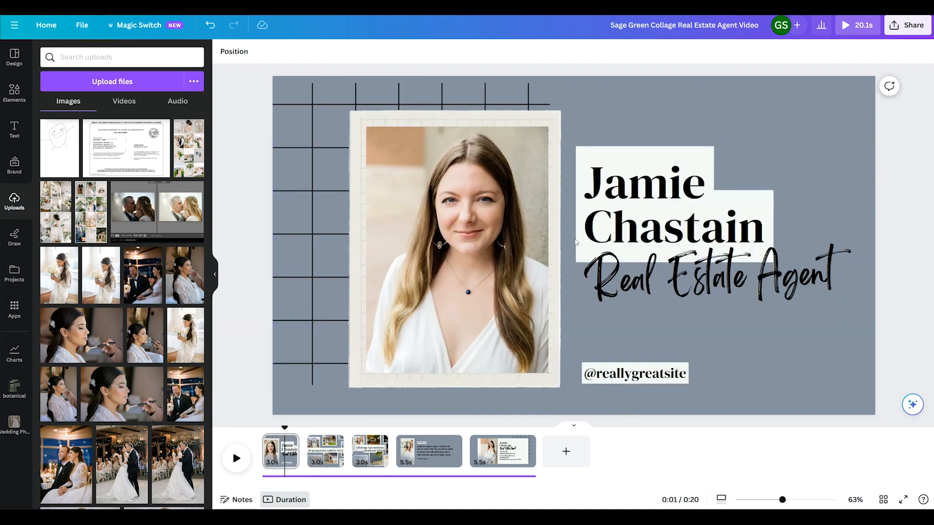
mouse_move(285, 428)
mouse_down()
mouse_move(267, 429)
mouse_move(291, 429)
mouse_up()
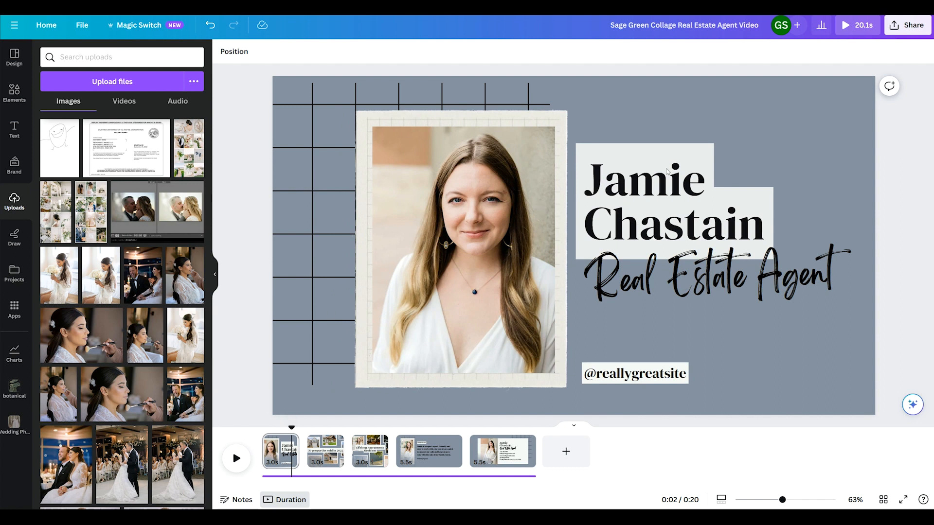
- Change the text animation of the agent's name on the first page to Fade
click(698, 185)
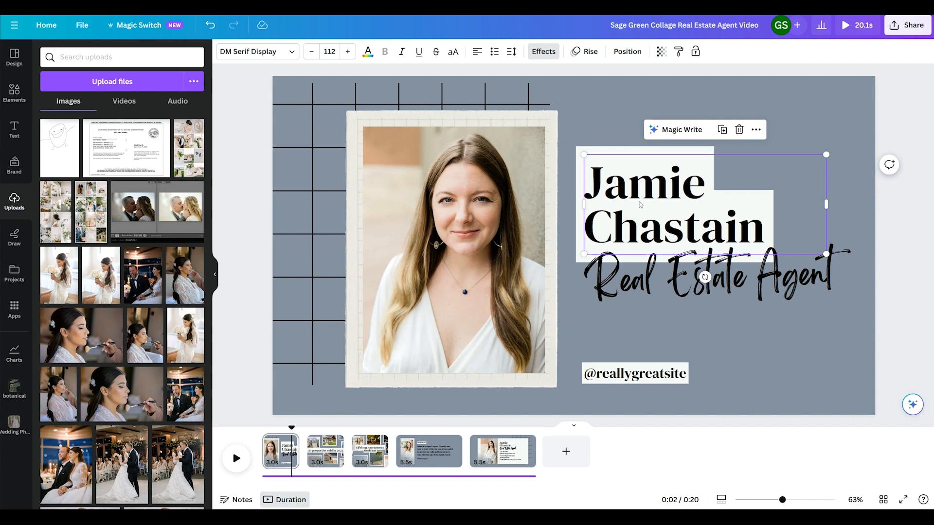
click(585, 53)
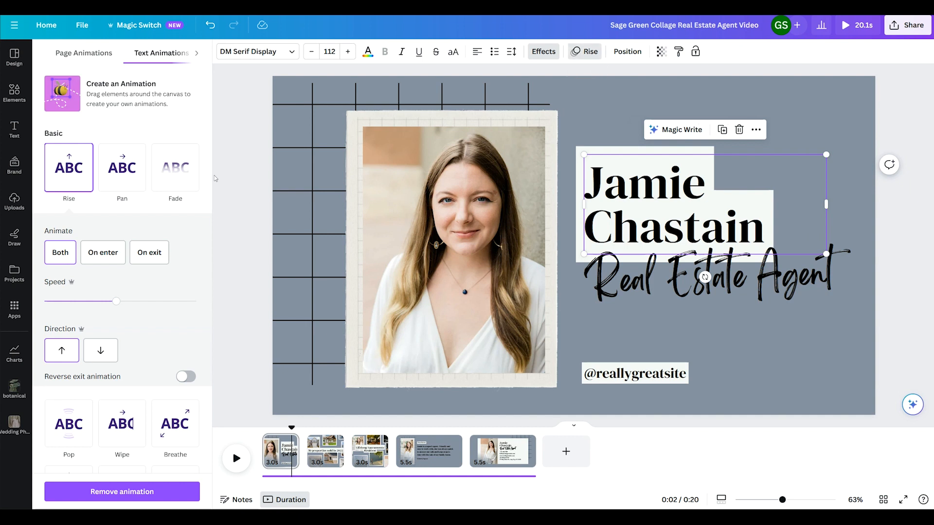
mouse_move(67, 169)
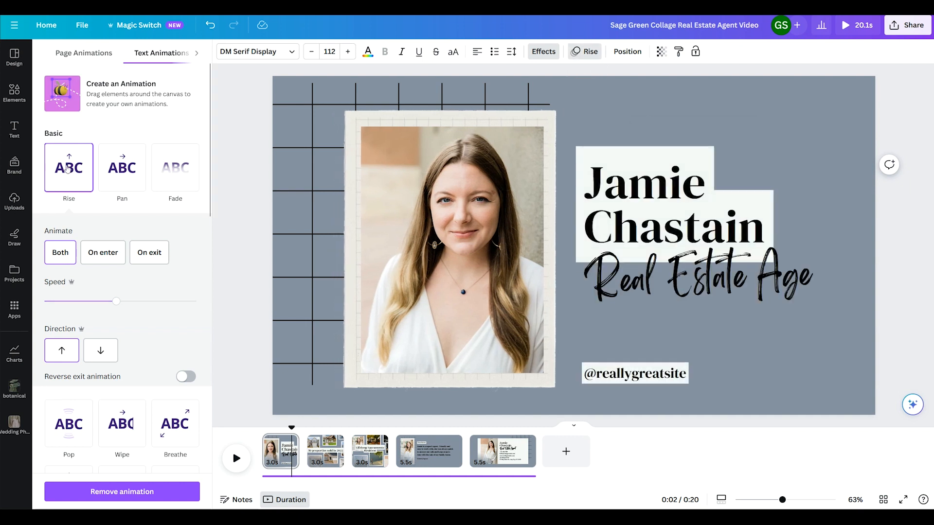
click(185, 178)
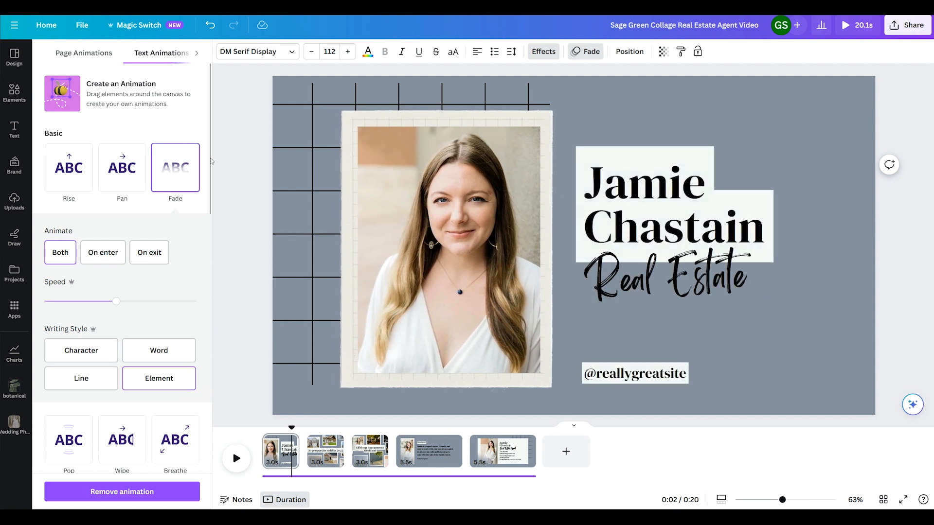
scroll(211, 196, down, 3)
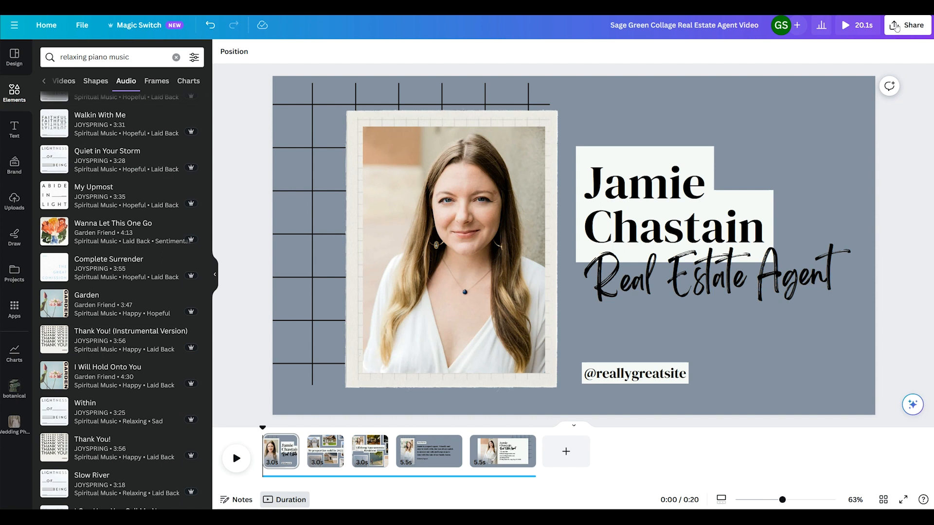
- Review the download settings for the real estate video, with MP4 Video as the file type and all pages included
click(896, 27)
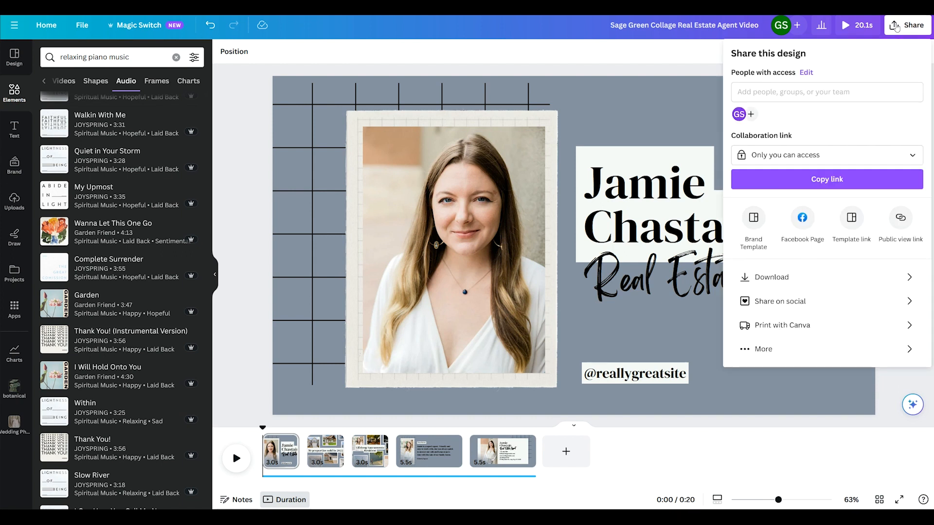
click(759, 282)
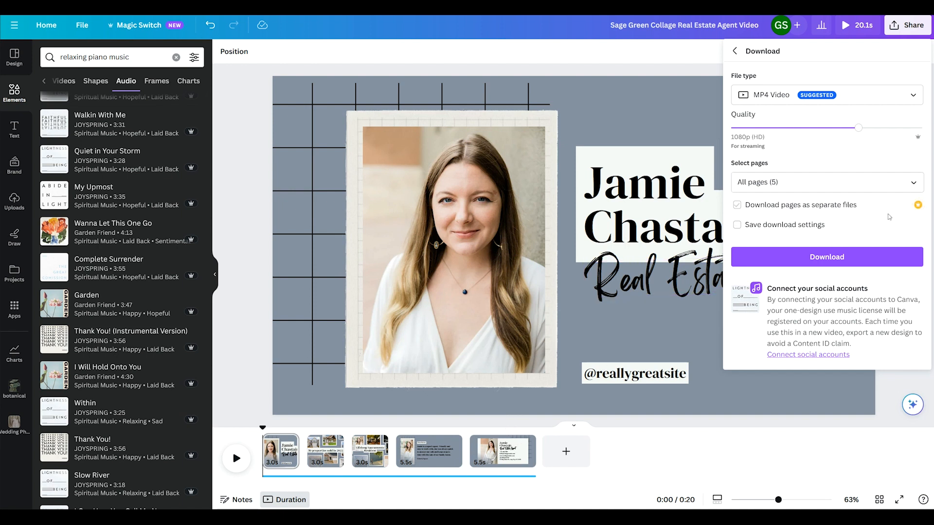
click(566, 198)
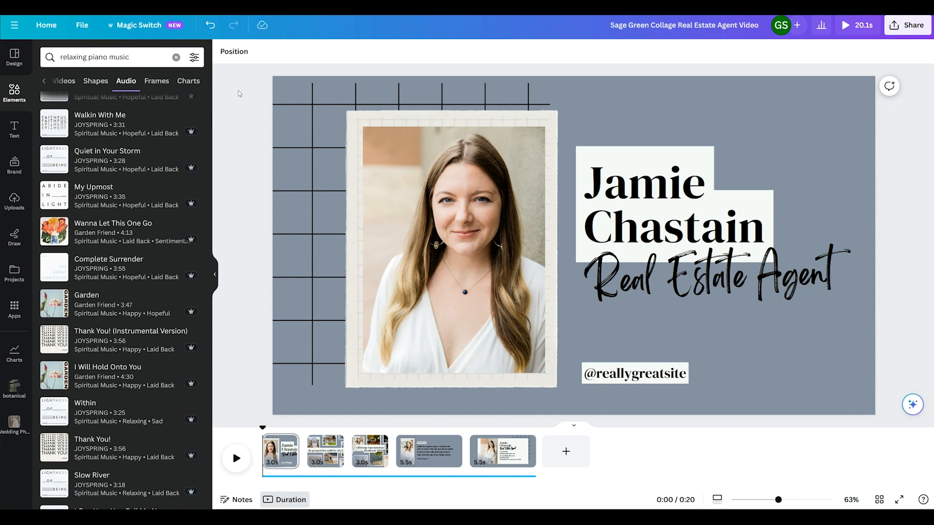
- Create a copy of the real estate video resized to Instagram Story format, 1080 × 1920 px, with all pages
click(136, 29)
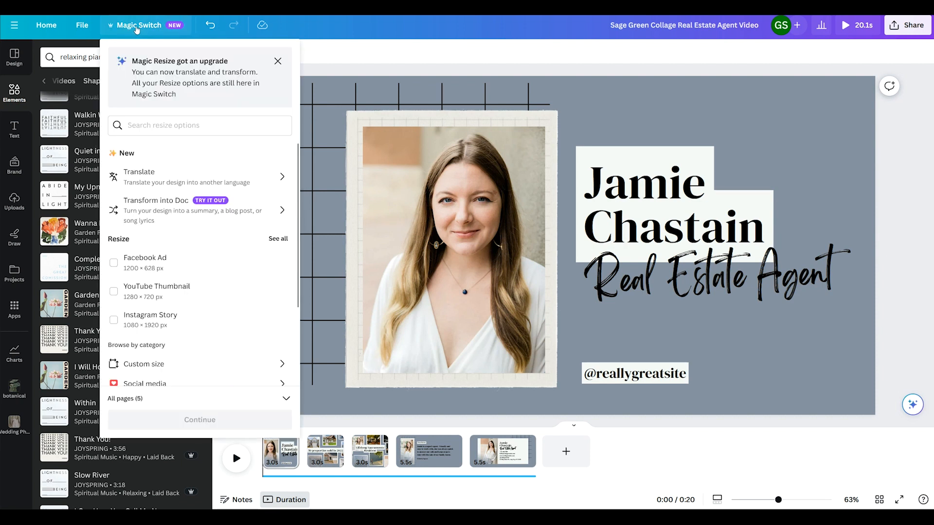
scroll(118, 221, down, 1)
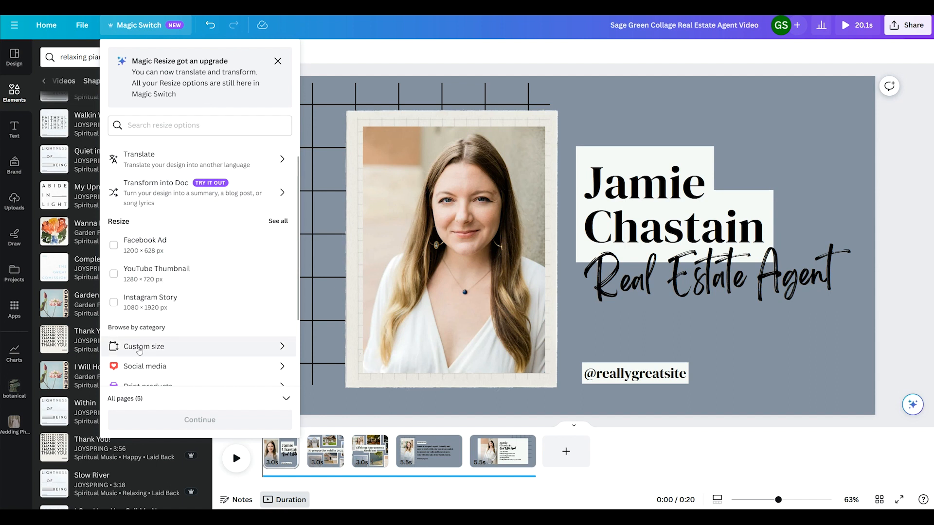
click(135, 302)
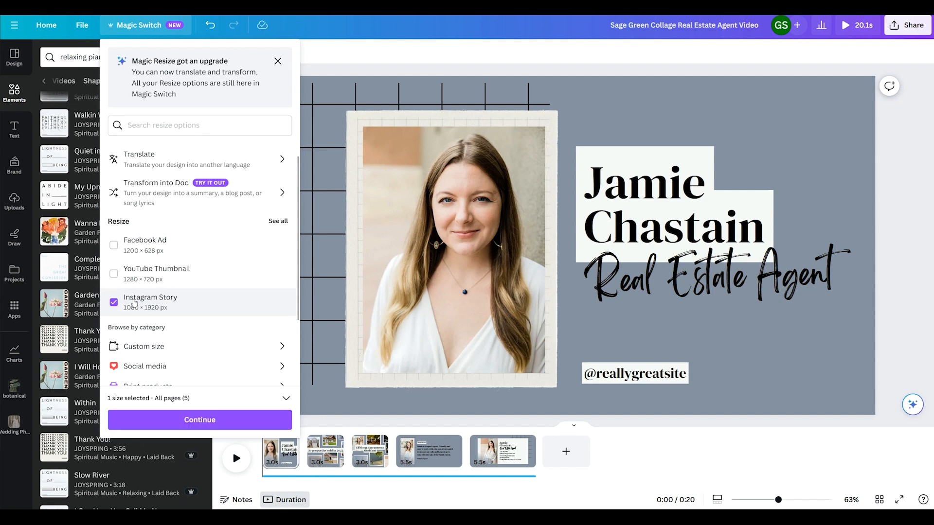
click(199, 420)
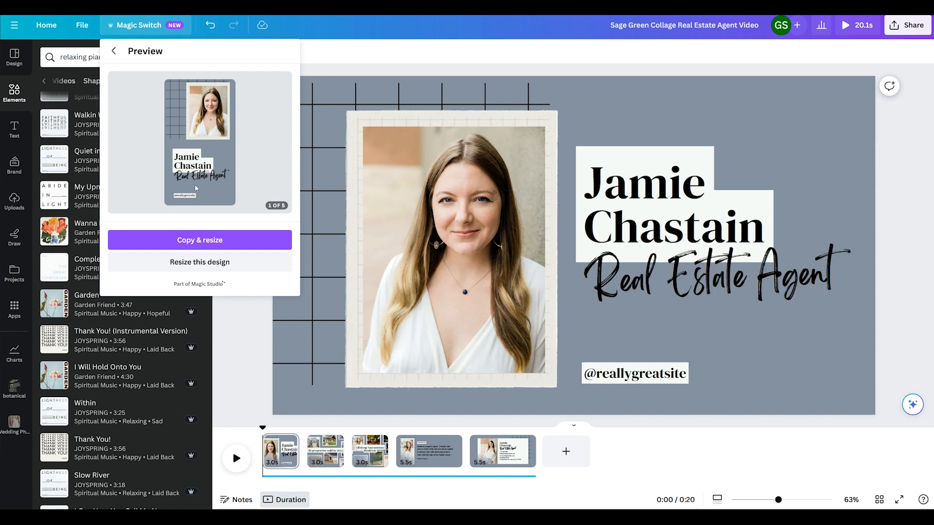
click(205, 237)
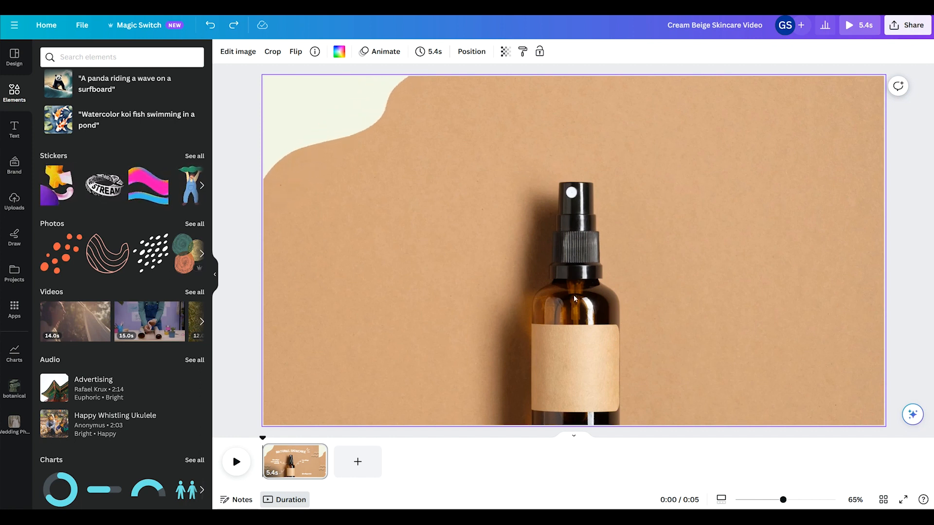
- Fill the skincare page with the organic soap photo of bars on white cloth and send it behind every other element
click(236, 469)
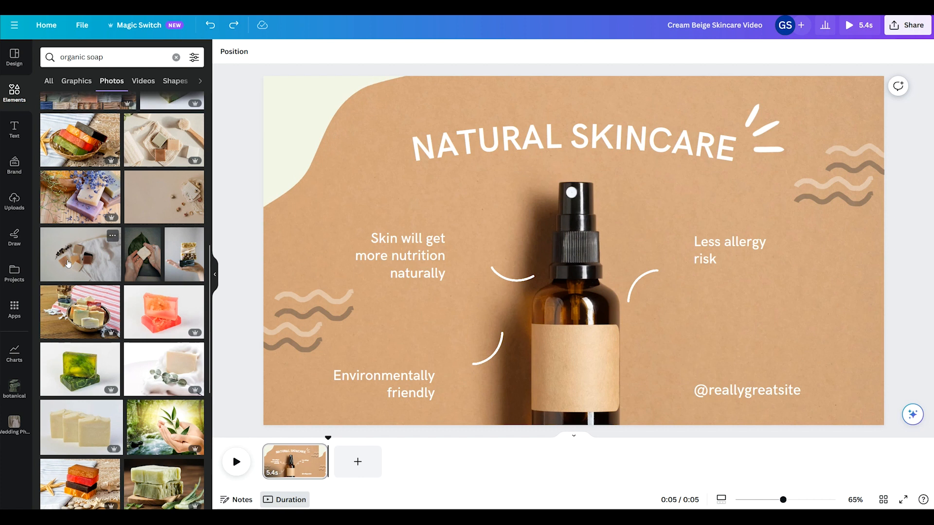
drag(67, 264, 343, 93)
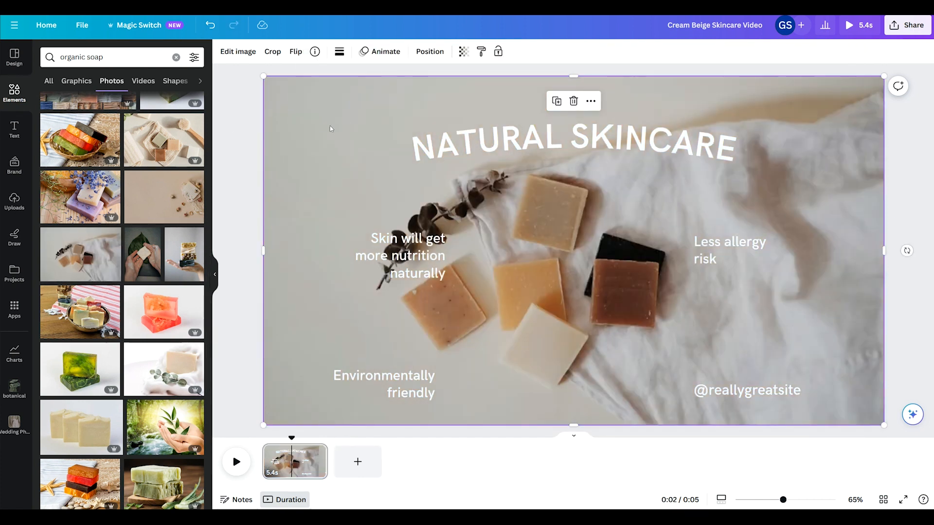
click(429, 53)
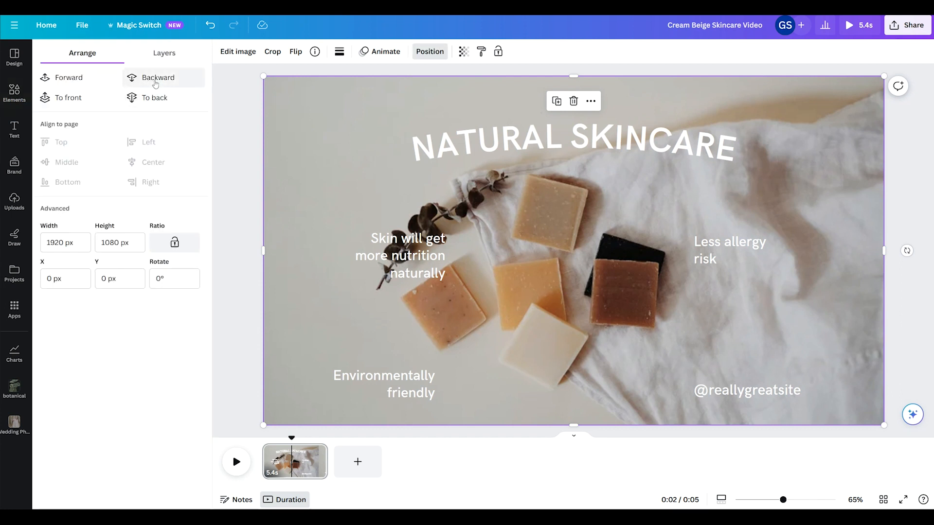
click(155, 78)
click(155, 78)
click(155, 77)
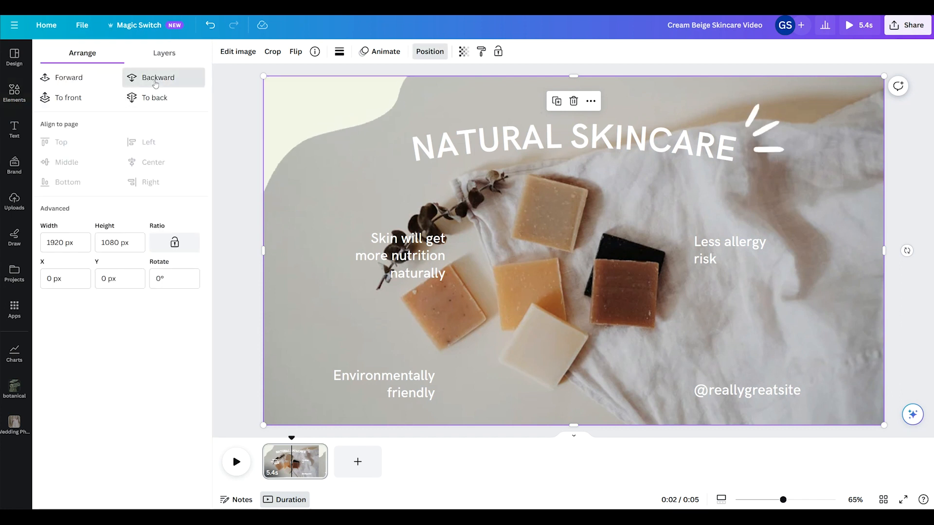
click(156, 81)
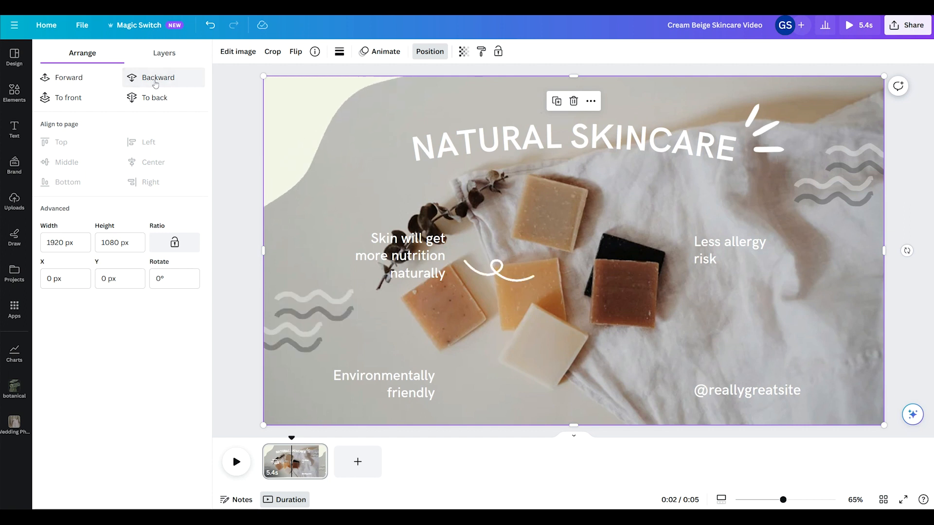
click(155, 80)
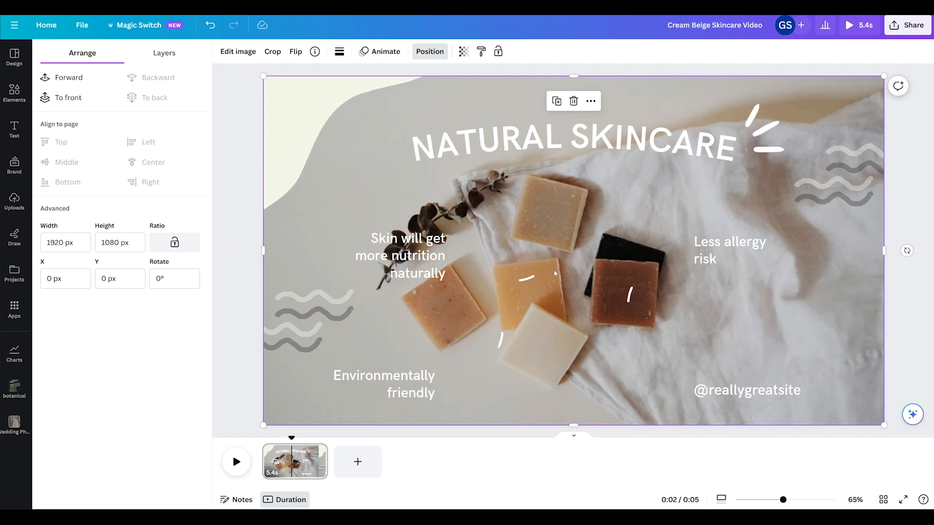
- Move the "Less allergy risk" text farther right and place its curly arrow between the text and the product
click(709, 251)
drag(709, 251, 778, 259)
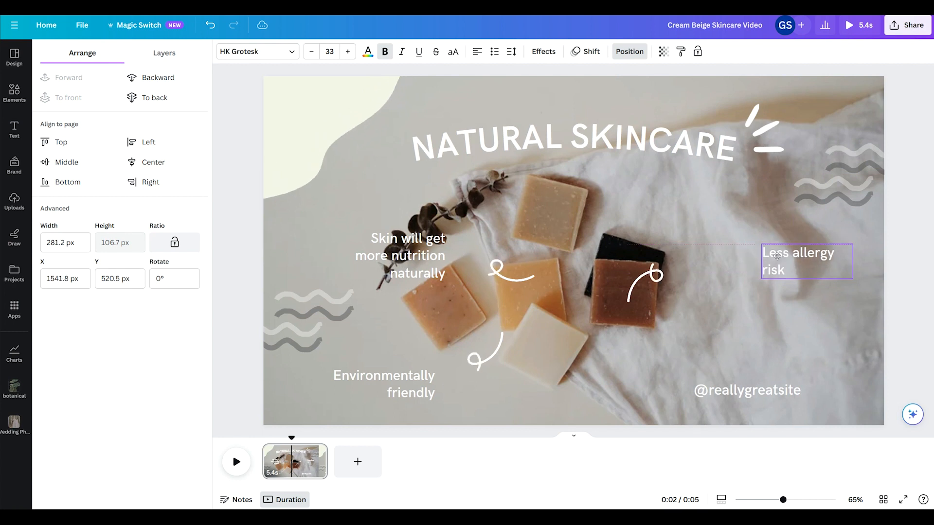
click(654, 277)
drag(654, 278, 709, 263)
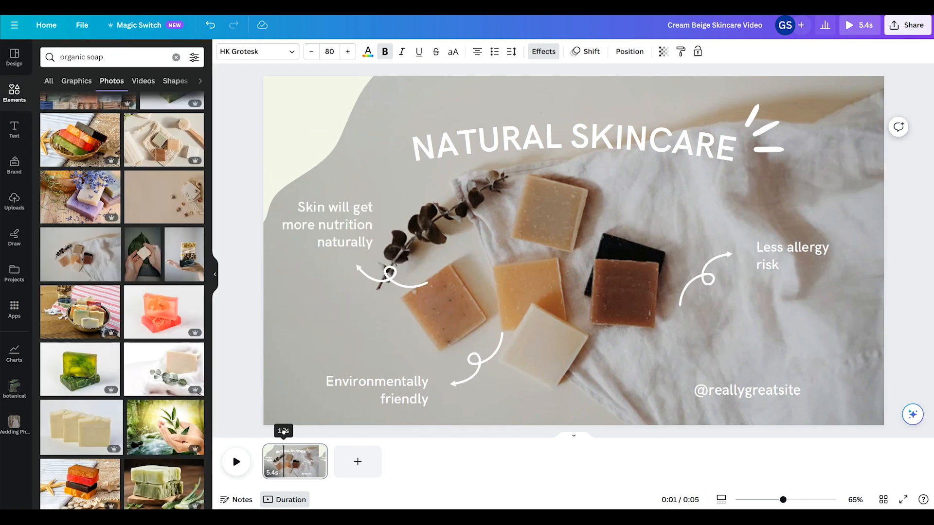
- Delete the soap photo that covers the page
click(510, 427)
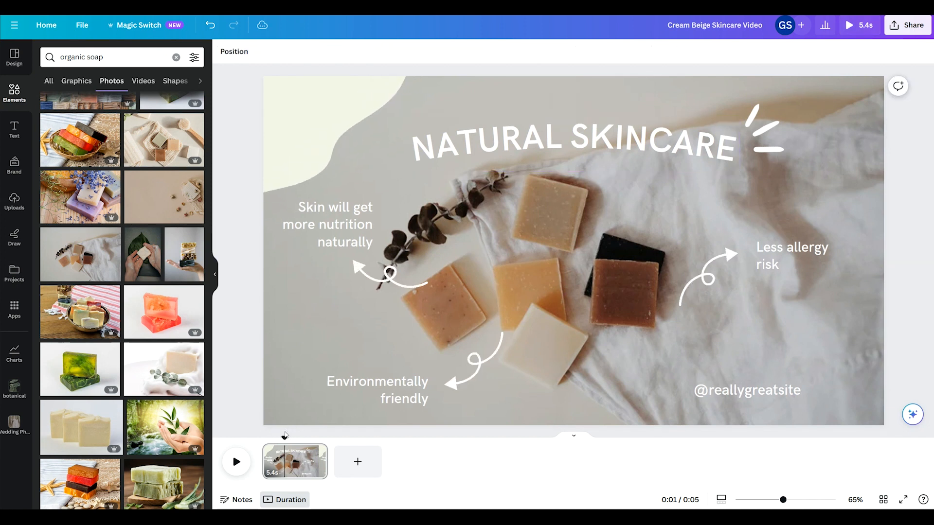
click(566, 320)
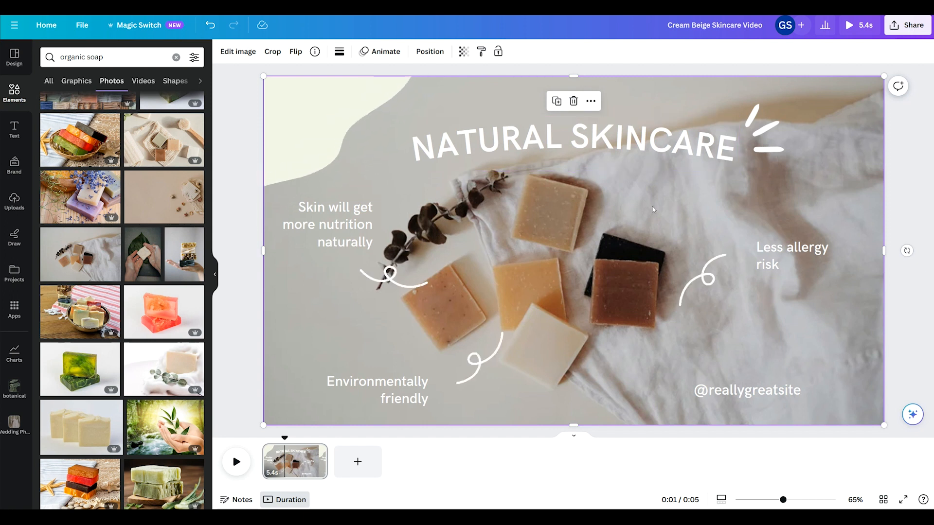
key(Delete)
- Delete the bottle photo from the page background and undo the deletion
click(553, 300)
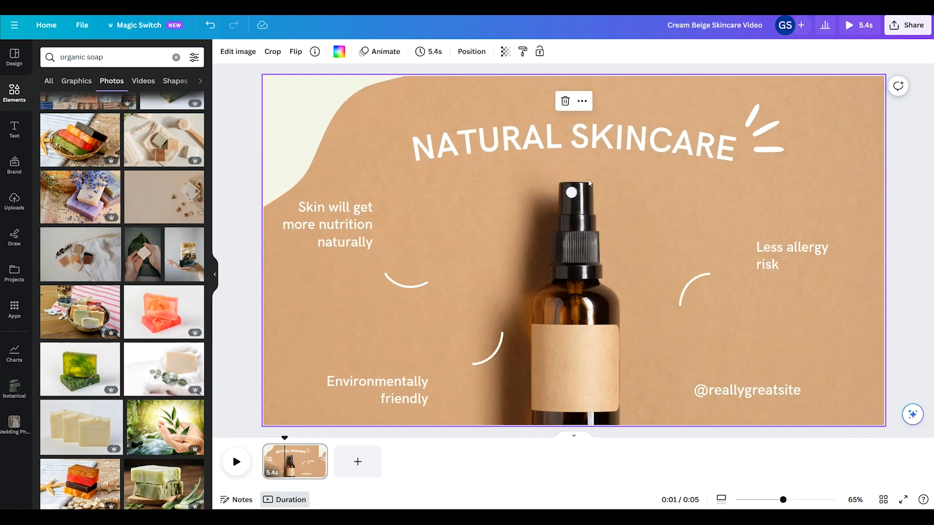
key(Delete)
key(ctrl+z)
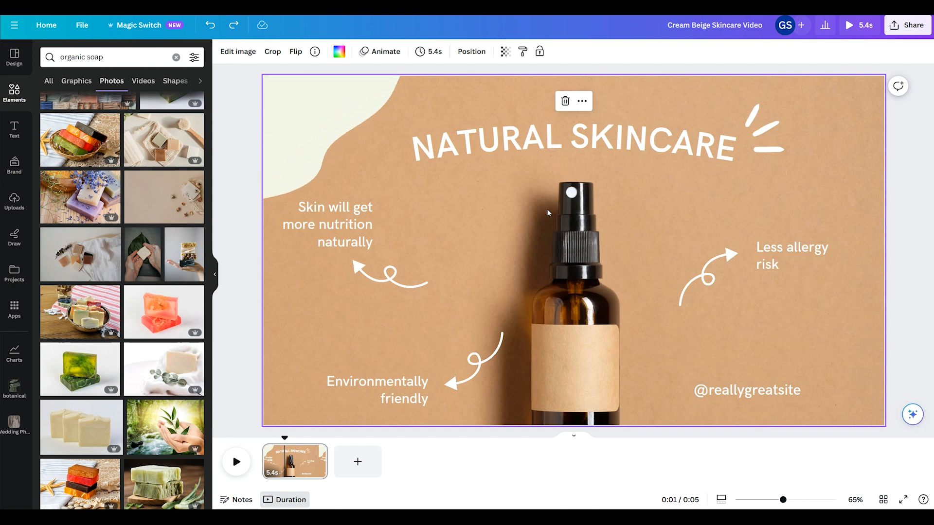
- Search the photos for "backdrop" and replace the bottle background with the sunlit beige wall and floor
click(132, 57)
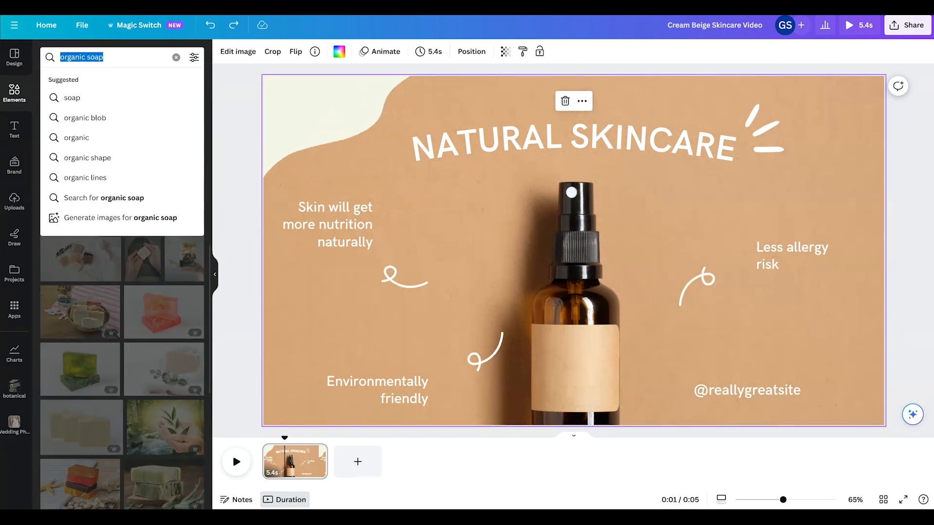
text(backdrop)
key(Return)
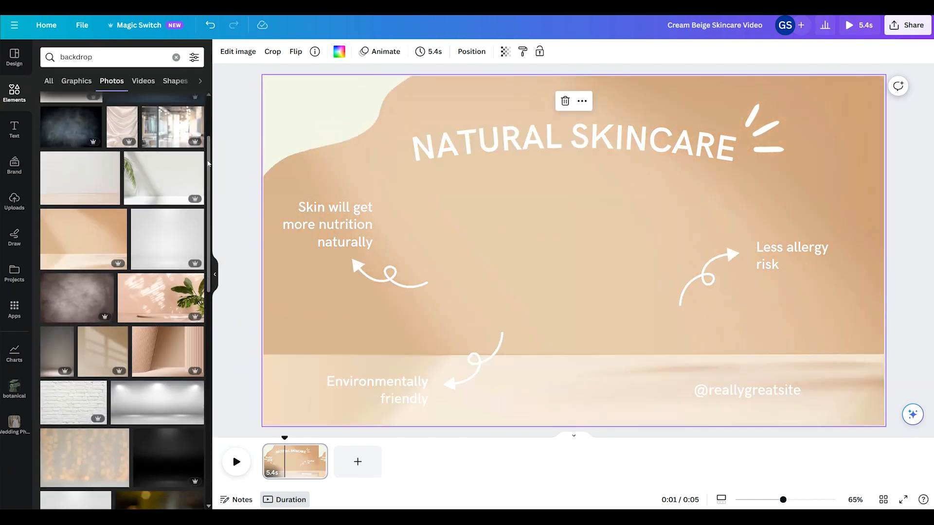
- Add the purple and blue nail polish photo from a "bottle product photo" search and remove its background
scroll(204, 316, down, 10)
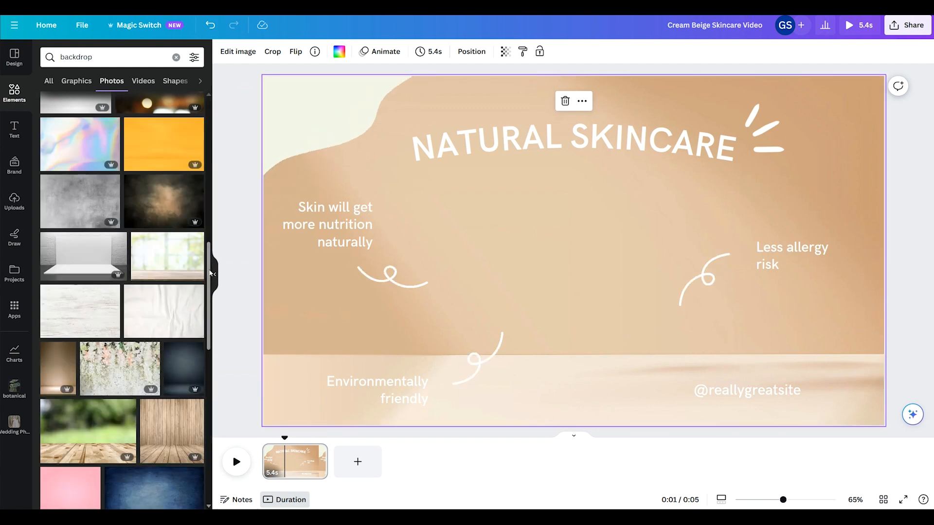
scroll(209, 345, down, 5)
drag(209, 345, 206, 65)
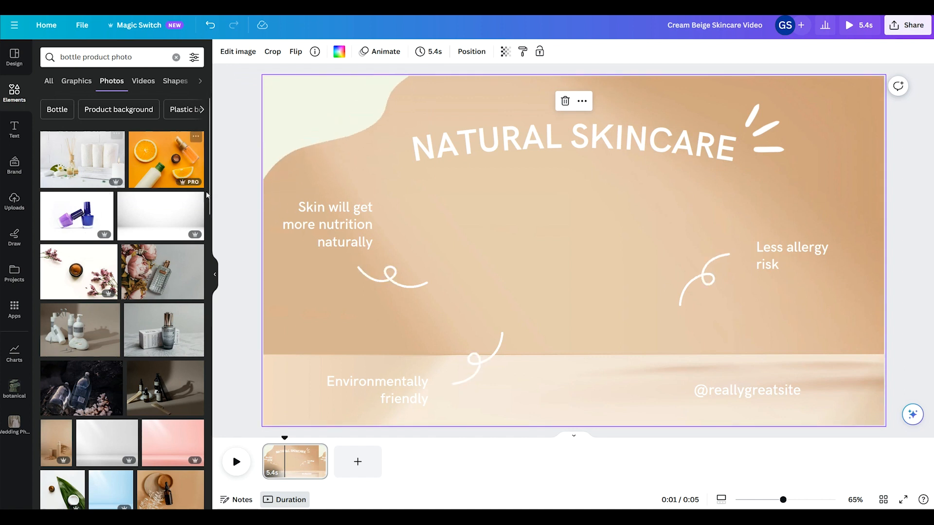
click(71, 220)
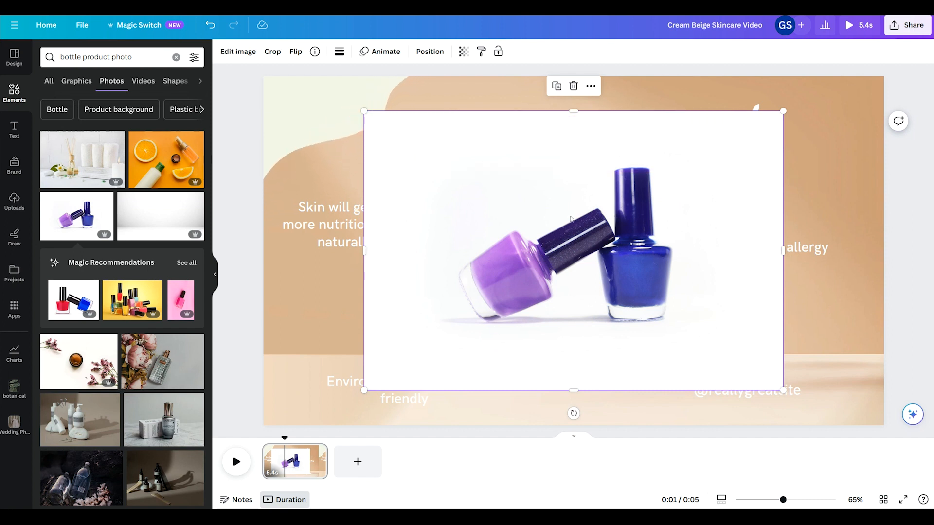
click(238, 53)
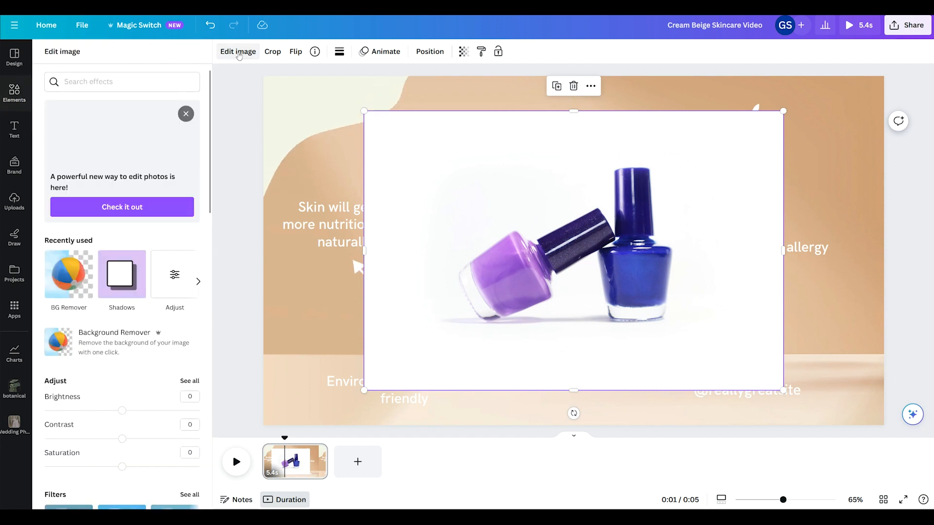
click(69, 275)
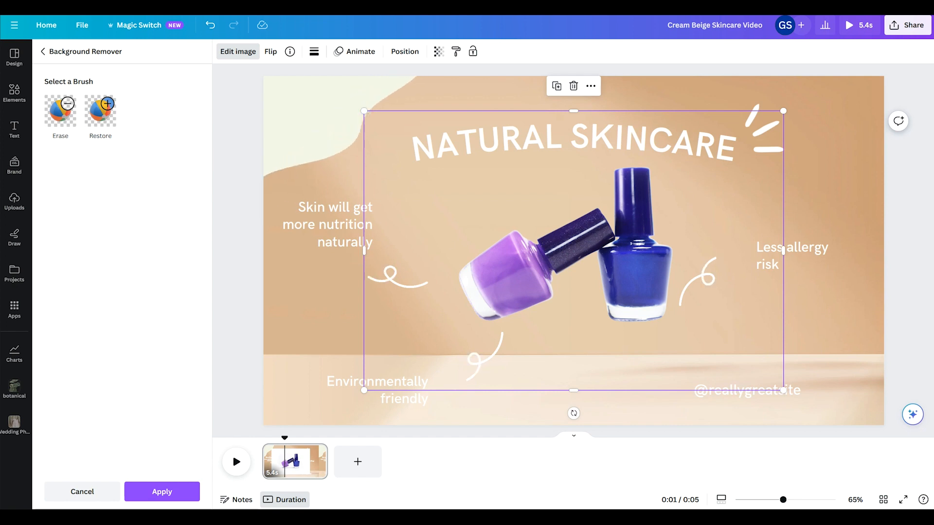
- Try the Erase and Restore brushes, restoring a patch beside the purple bottle, and undo the stroke
click(59, 109)
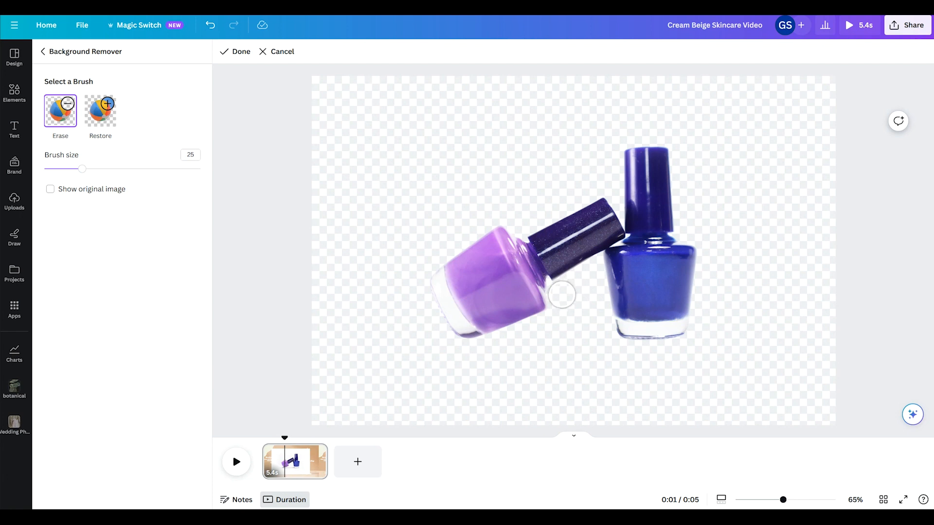
click(95, 115)
drag(436, 239, 387, 283)
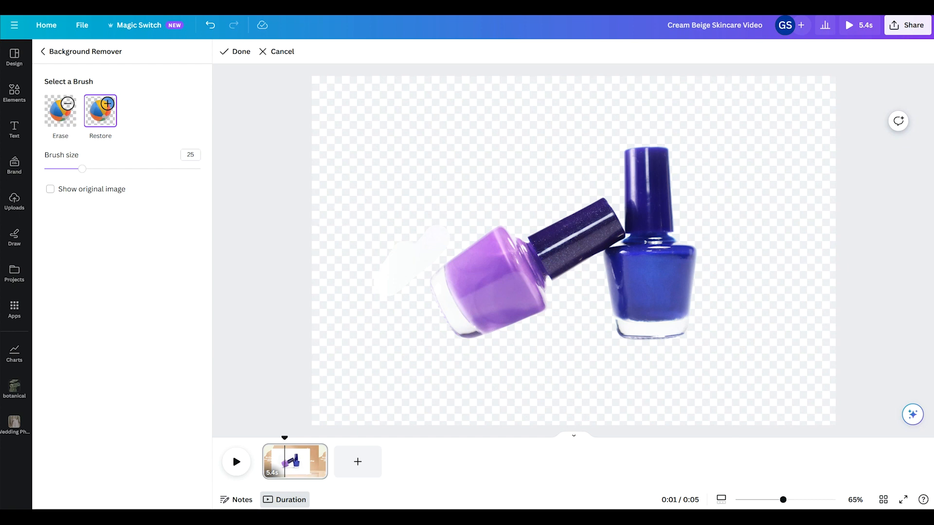
click(208, 26)
click(151, 342)
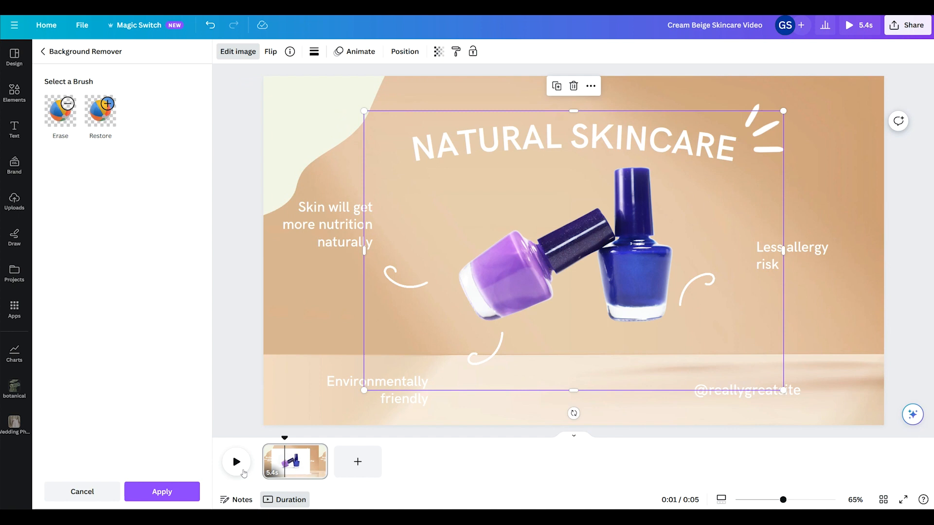
- Apply the background removal, shrink the nail polish image slightly and move it down and left to stand on the floor
click(162, 492)
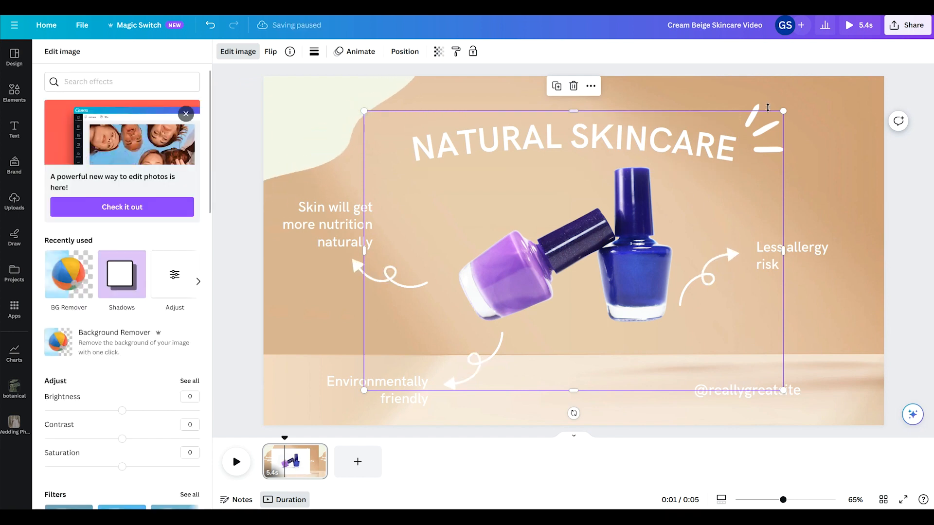
mouse_move(783, 111)
mouse_down()
mouse_move(699, 166)
mouse_move(779, 114)
mouse_up()
drag(638, 289, 619, 282)
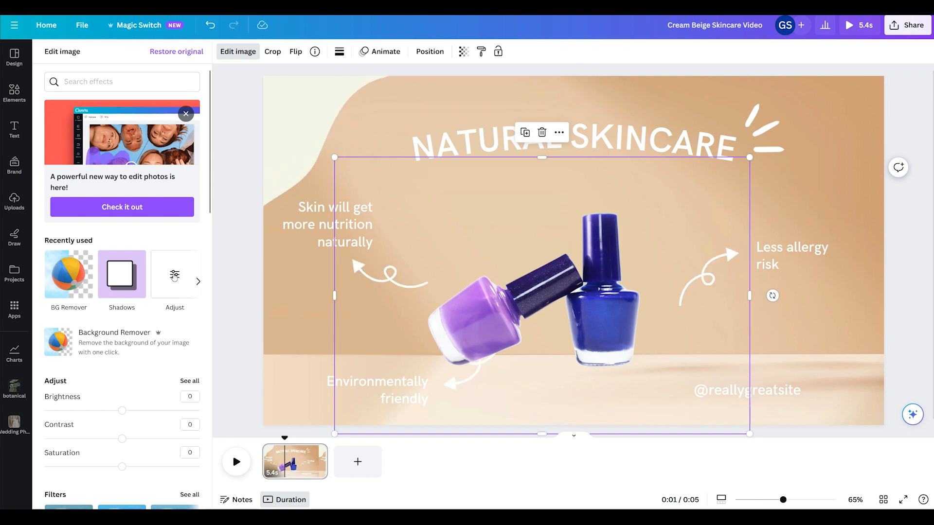
- Apply a Drop shadow to the nail polish bottles
click(128, 266)
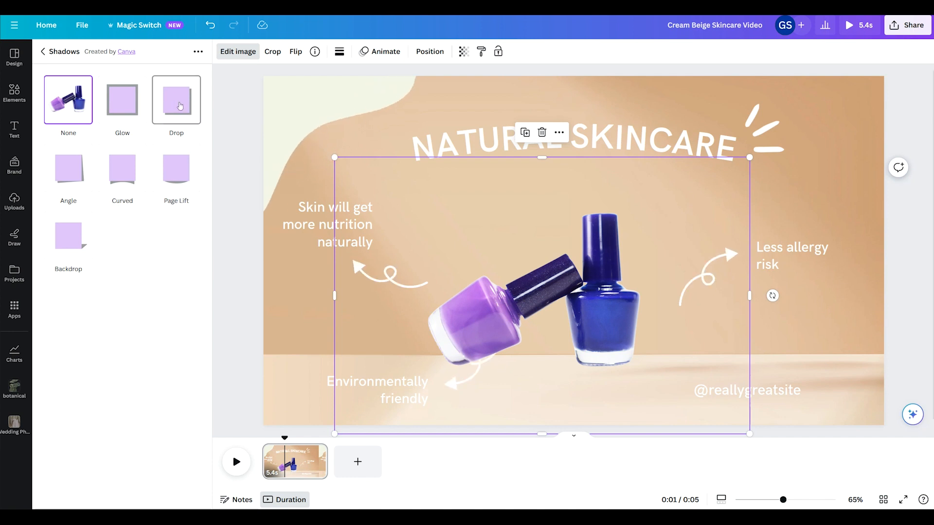
click(180, 106)
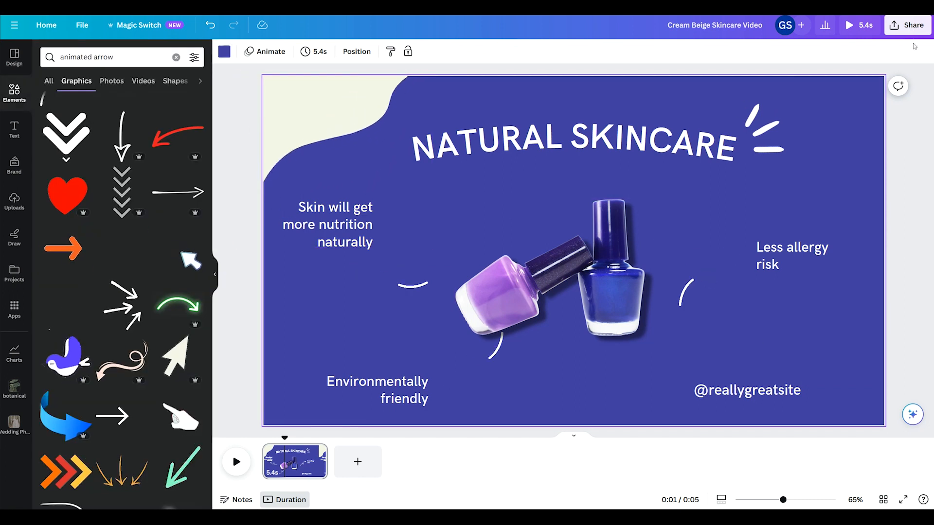
- Open the download options for the finished skincare video
click(908, 26)
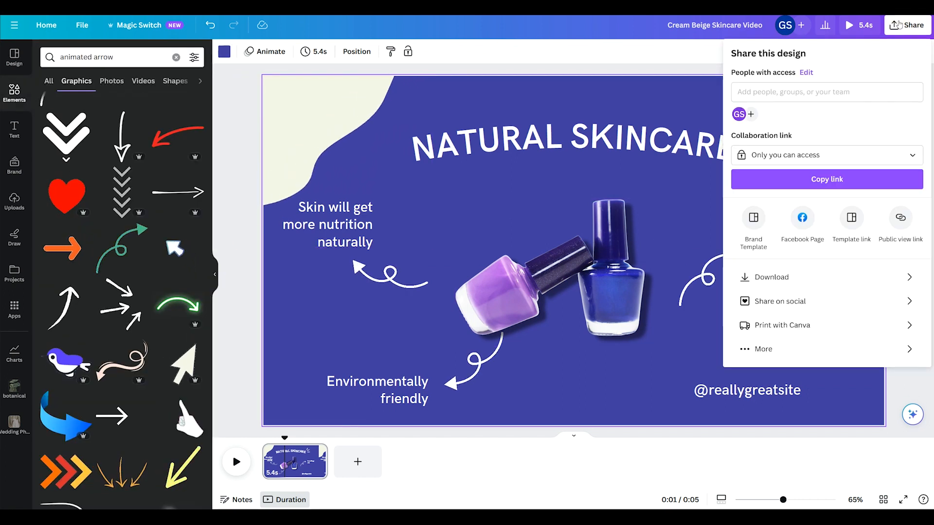
click(778, 277)
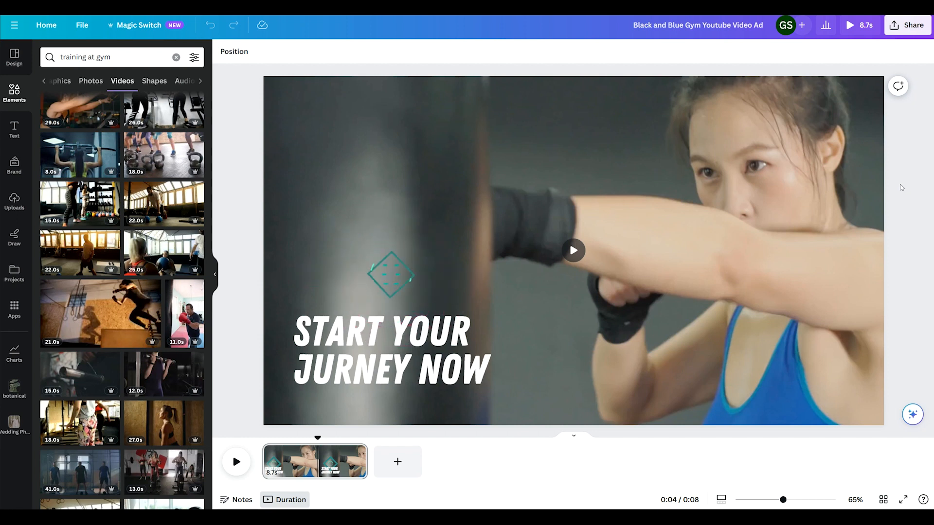
- Preview the gym video ad by scrubbing from its start and playing it back
click(263, 442)
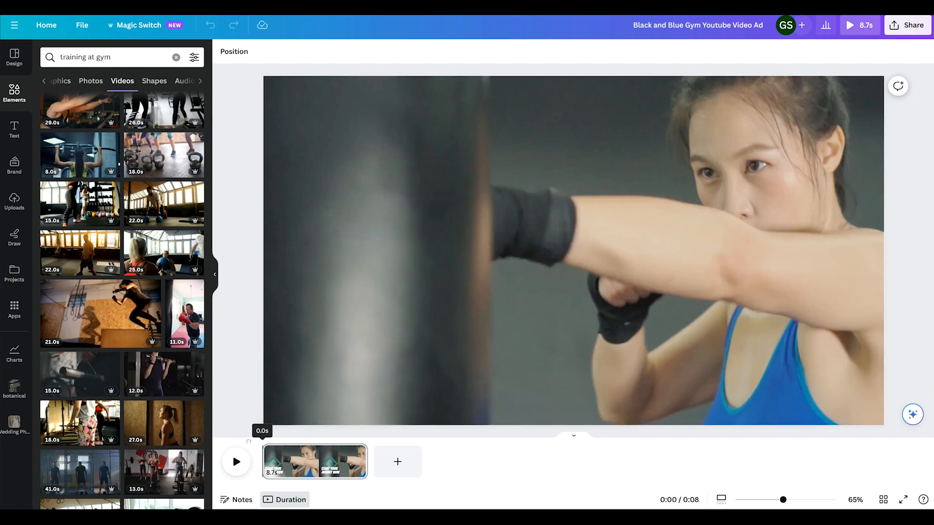
mouse_move(287, 441)
mouse_down()
mouse_move(358, 442)
mouse_move(293, 443)
mouse_up()
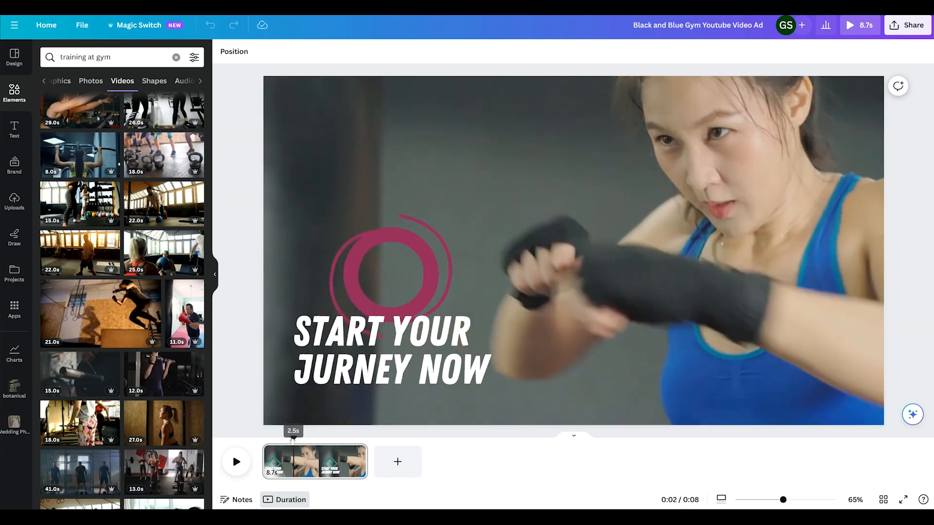
click(247, 458)
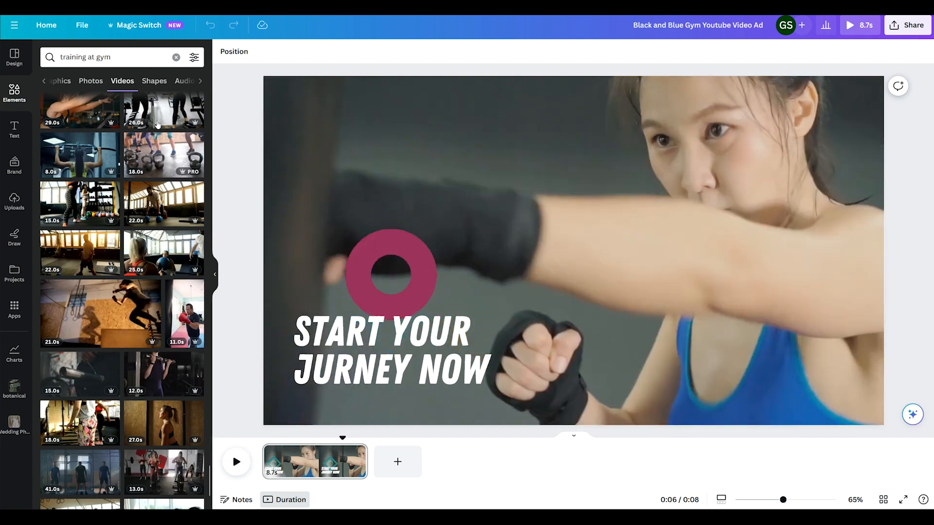
- Search the stock videos for "athletic training" and browse the clips for a replacement background
click(126, 60)
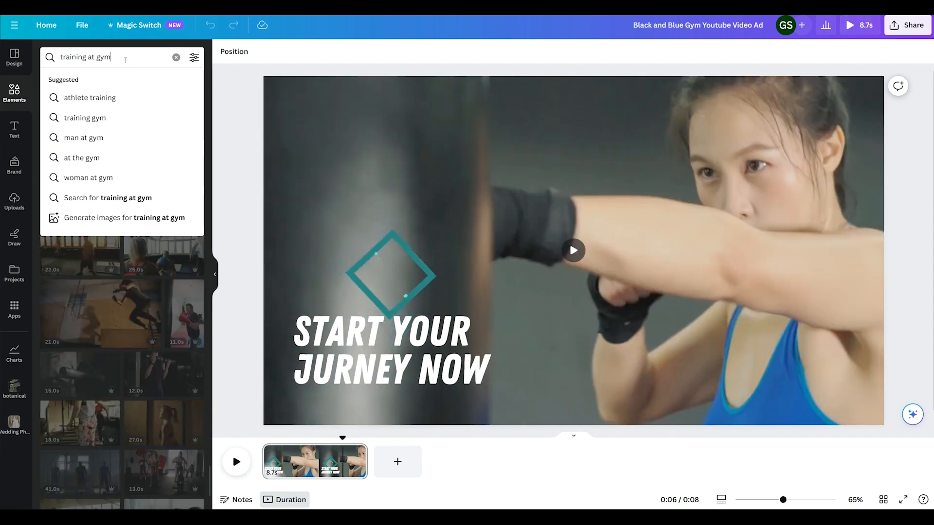
click(148, 59)
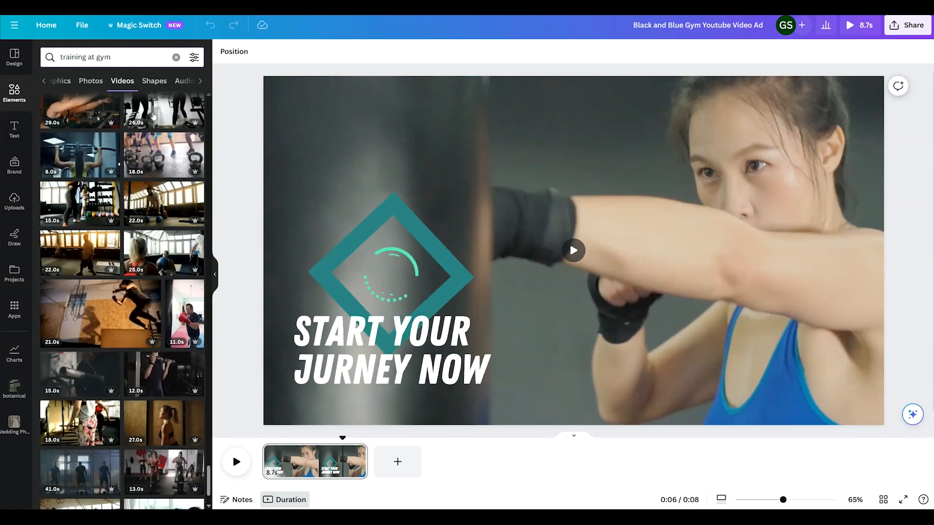
key(ctrl+a)
text(athleti)
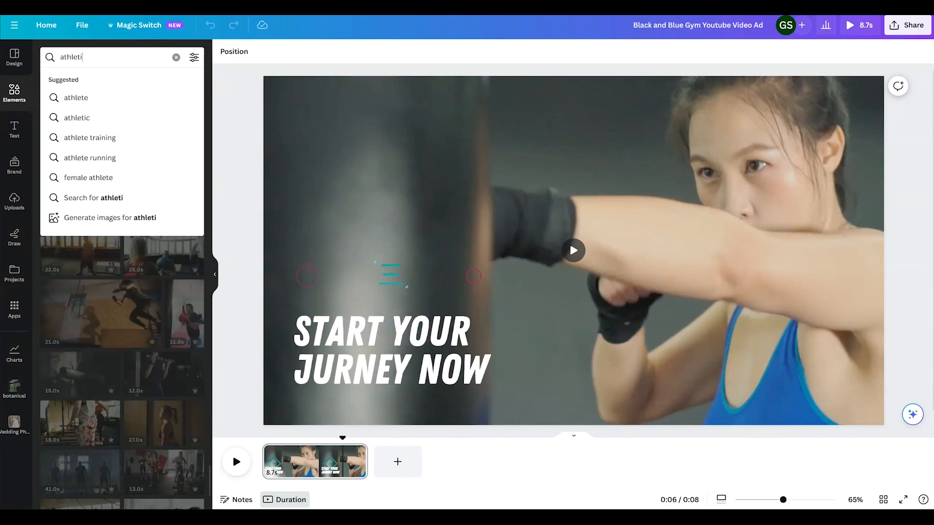
text(c training)
key(Return)
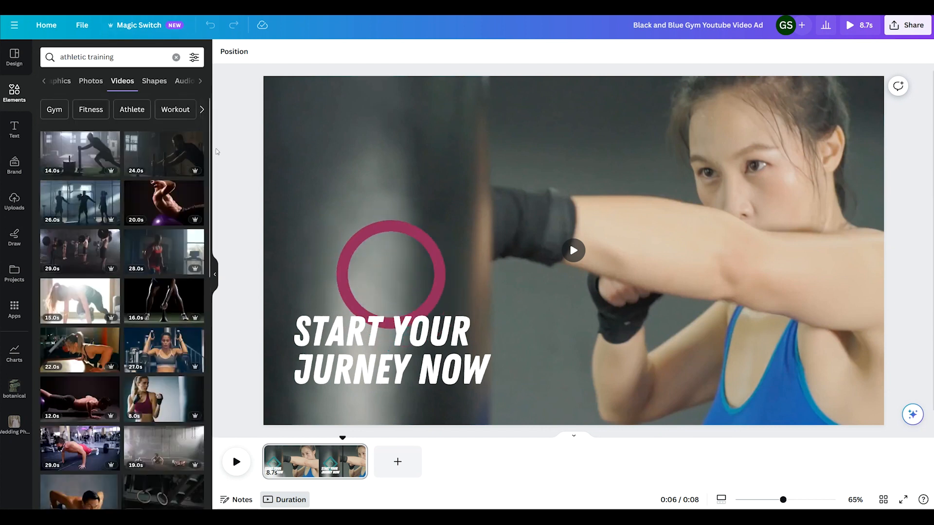
drag(210, 153, 201, 347)
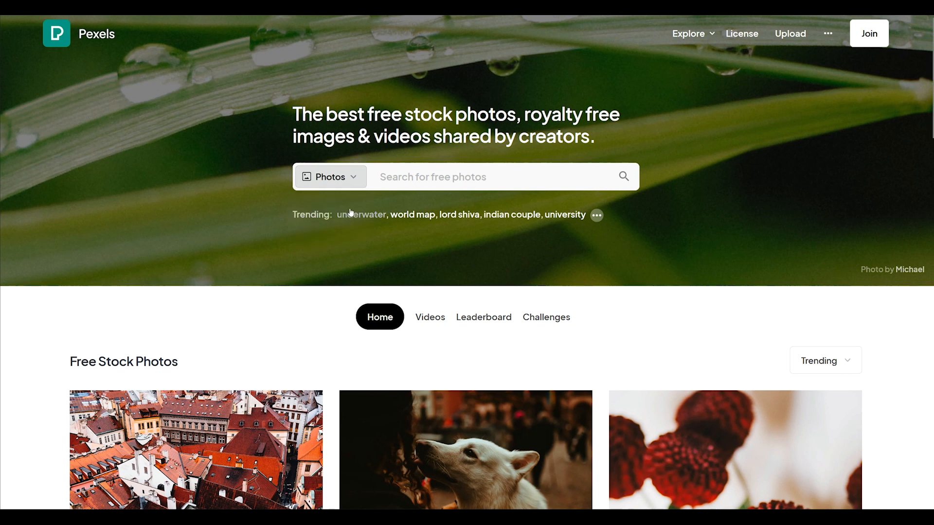
- Switch to Pexels and search its free videos for "athletic training"
mouse_move(357, 182)
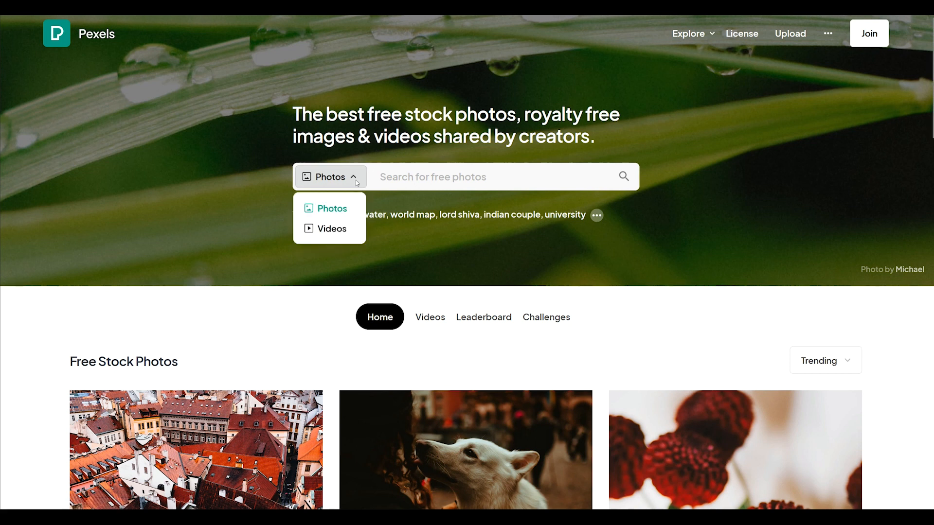
click(335, 229)
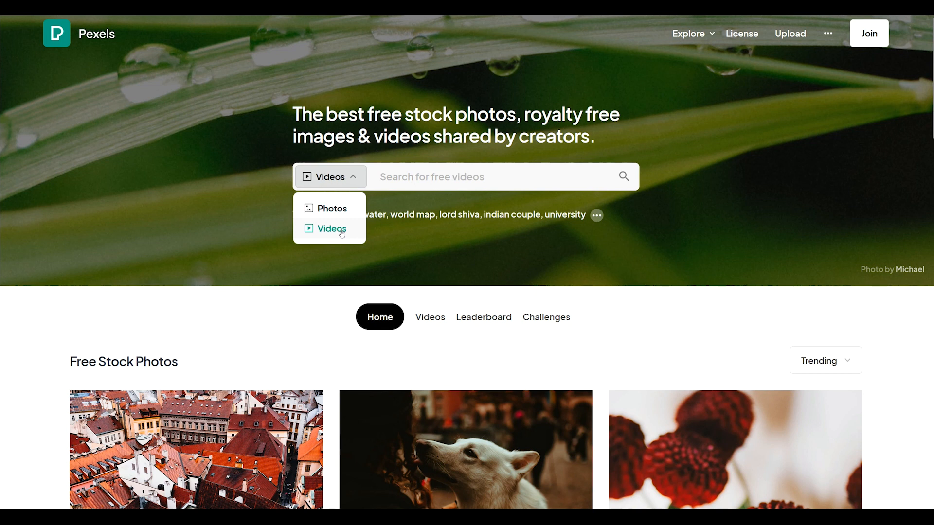
click(414, 183)
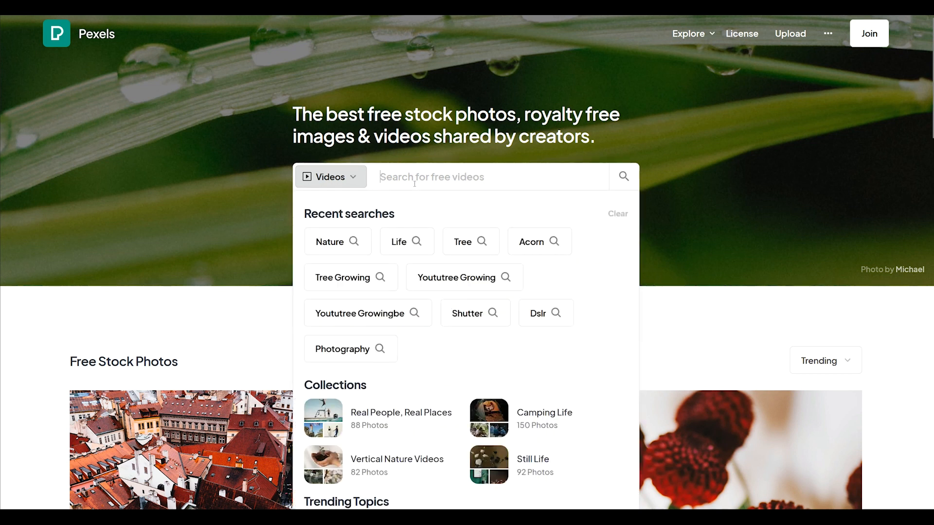
text(athletic training)
key(Return)
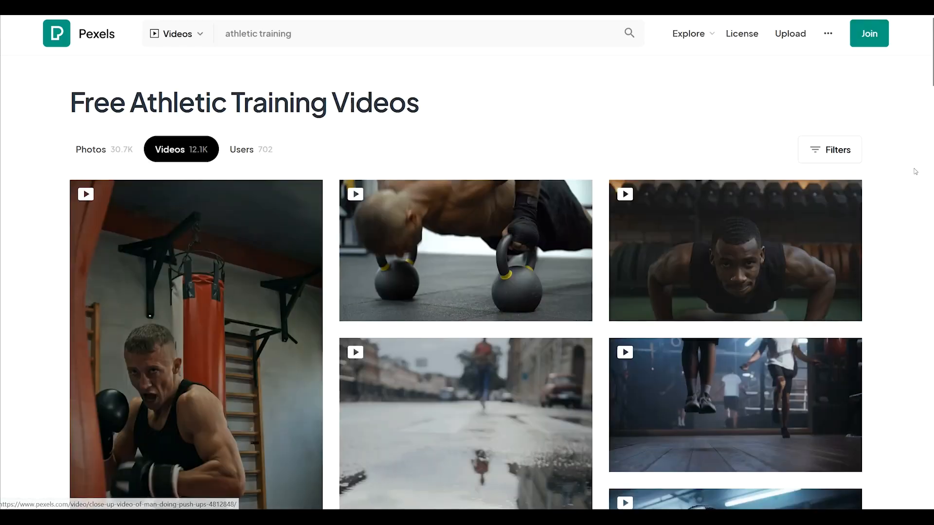
- Find the clip of the woman jogging in an orange sports top past a graffiti wall and download it
scroll(932, 48, down, 20)
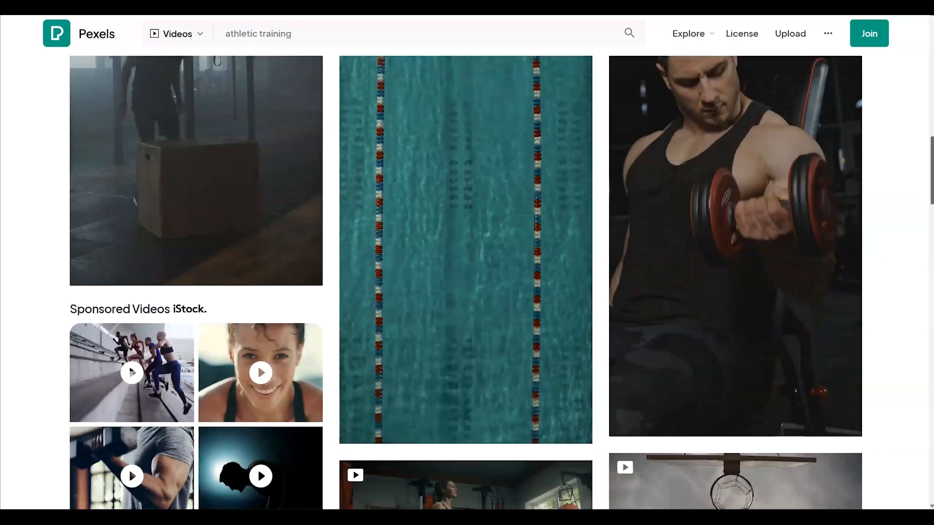
scroll(465, 283, down, 7)
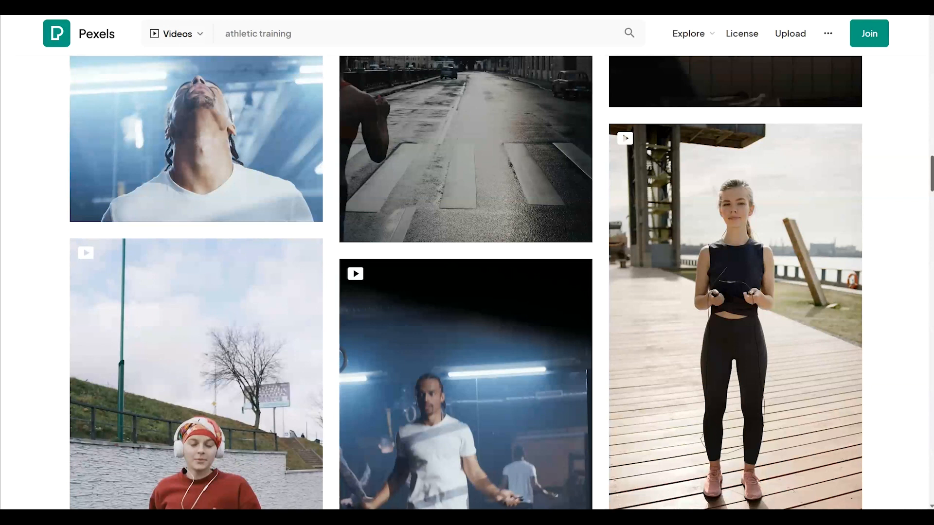
scroll(466, 283, down, 15)
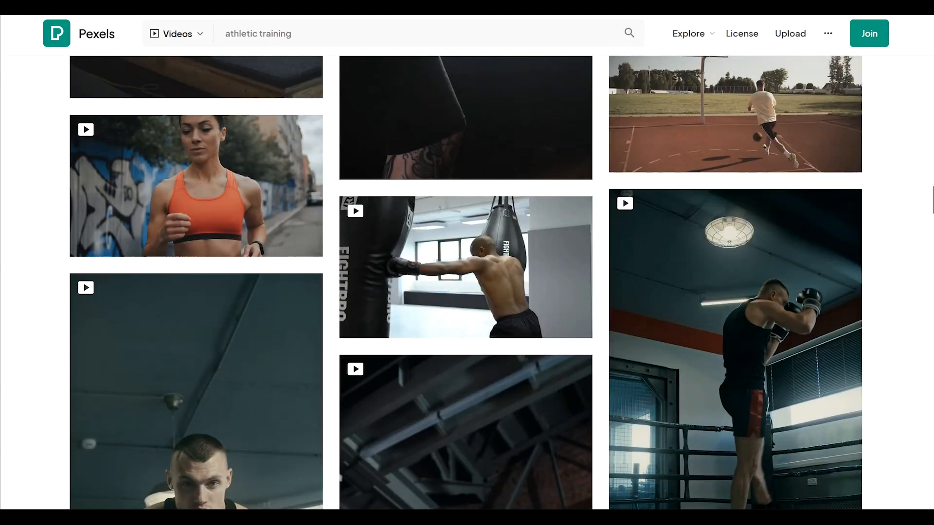
mouse_move(173, 176)
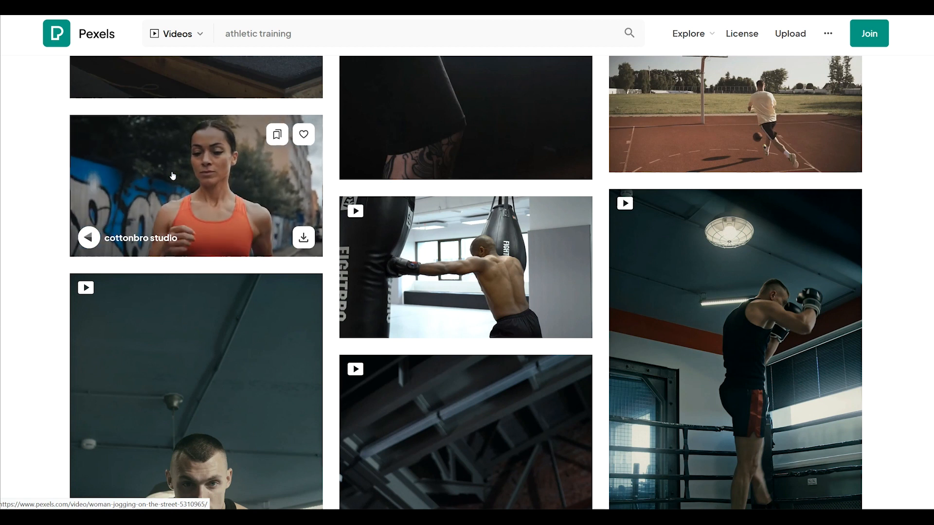
click(303, 237)
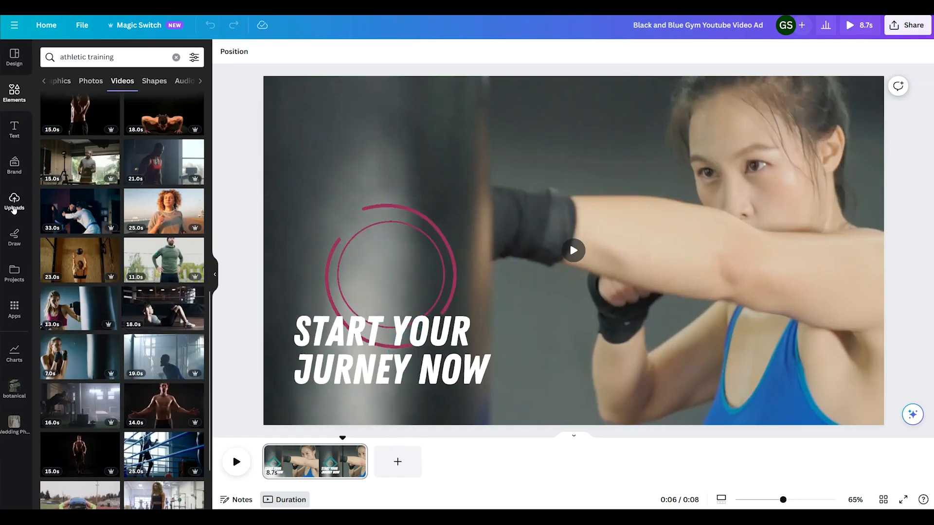
- Back in Canva, delete the boxing background video and set the uploaded jogging clip as the page background
click(13, 208)
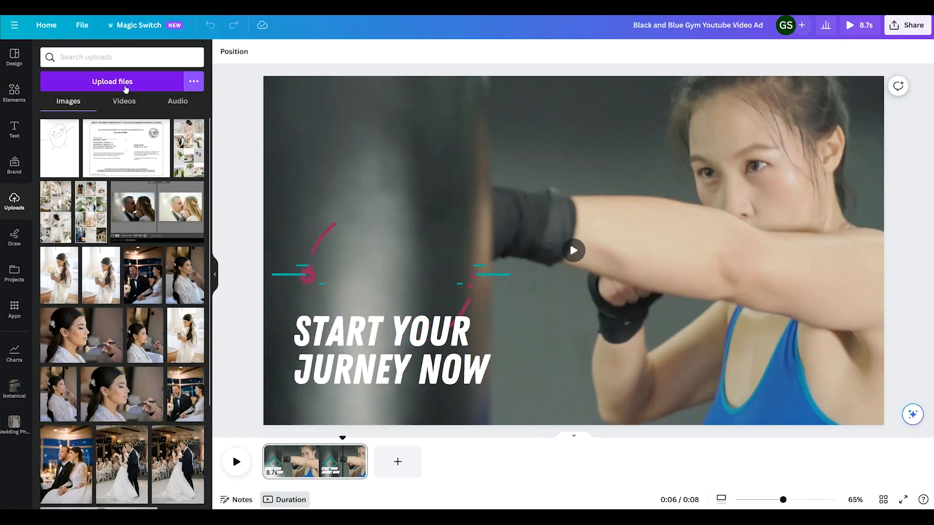
click(124, 101)
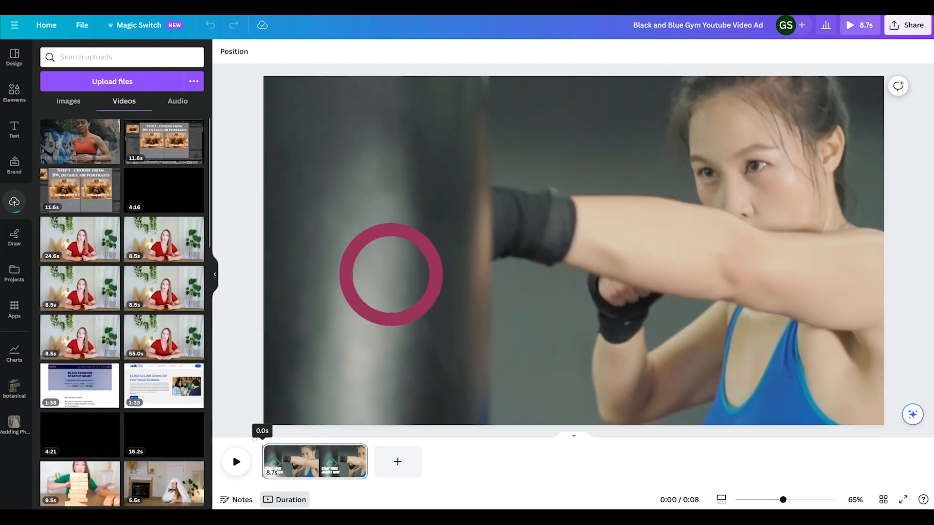
click(306, 103)
key(Delete)
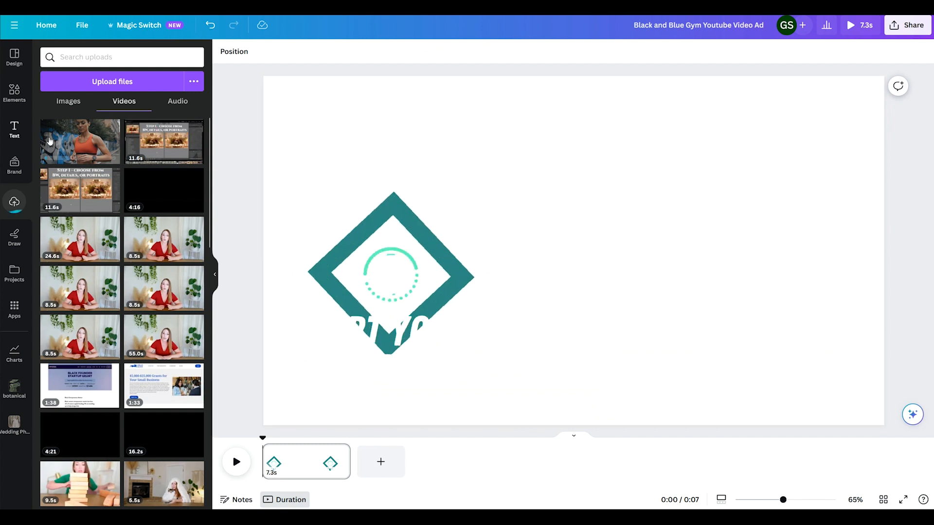
drag(80, 141, 295, 99)
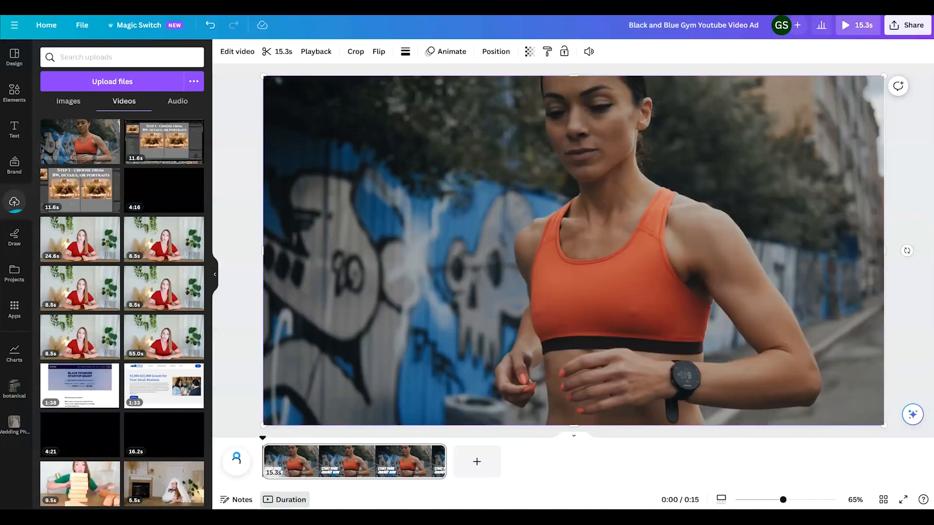
- Preview the new jogging video and send it backward behind the animated graphics
click(236, 460)
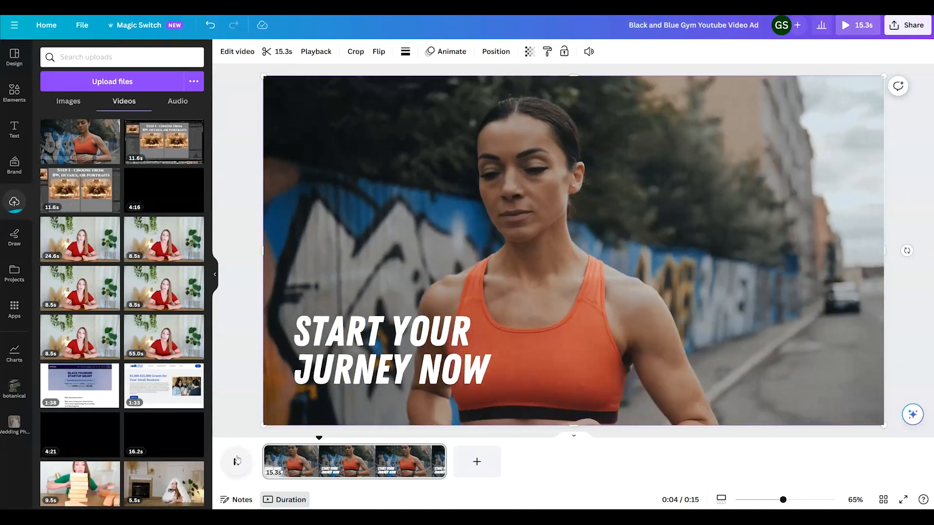
click(236, 461)
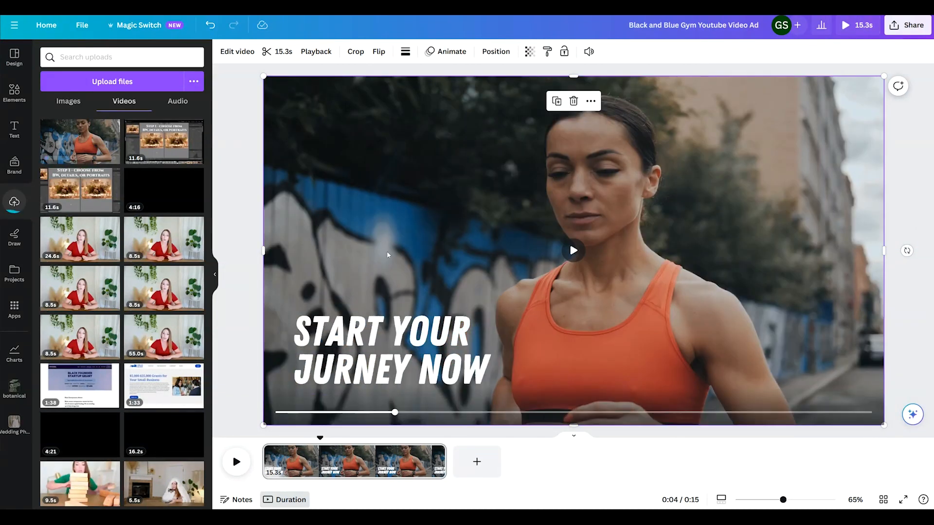
click(495, 54)
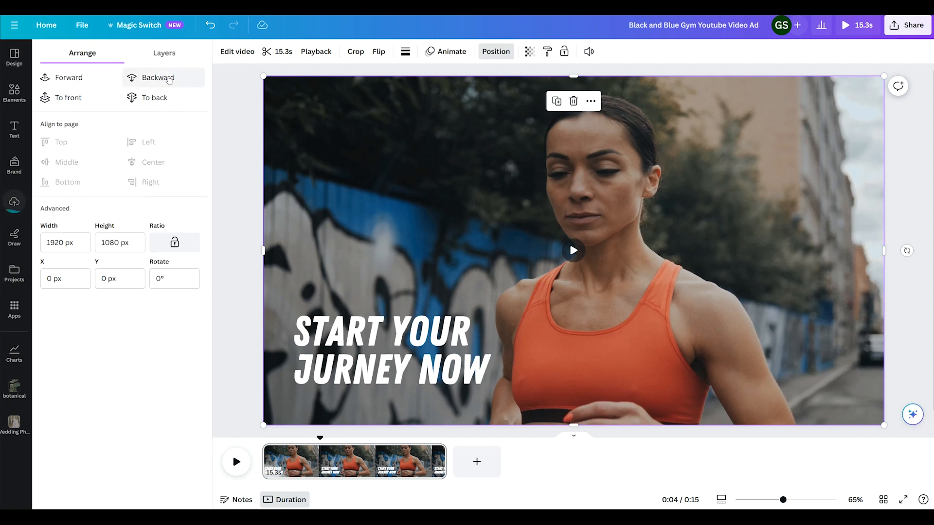
click(169, 79)
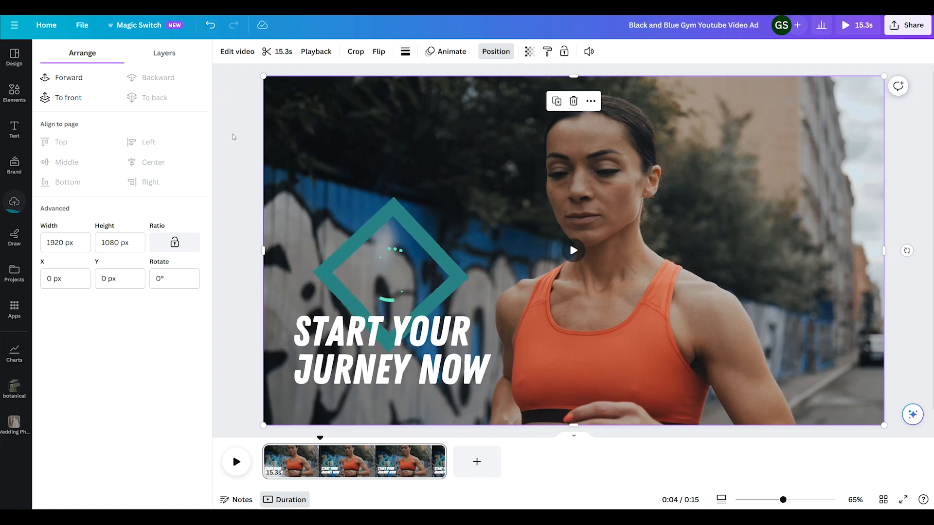
click(234, 137)
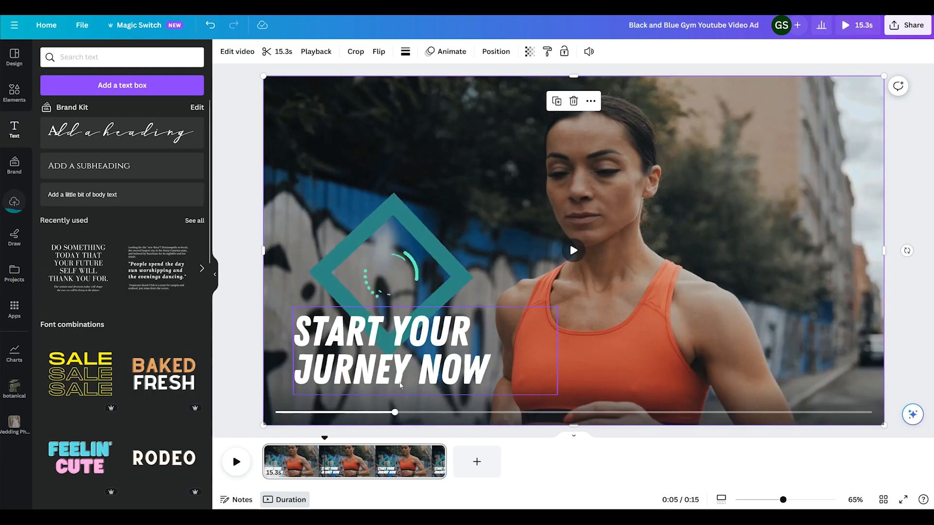
- Split the gym video page at about 5.1 seconds
click(425, 350)
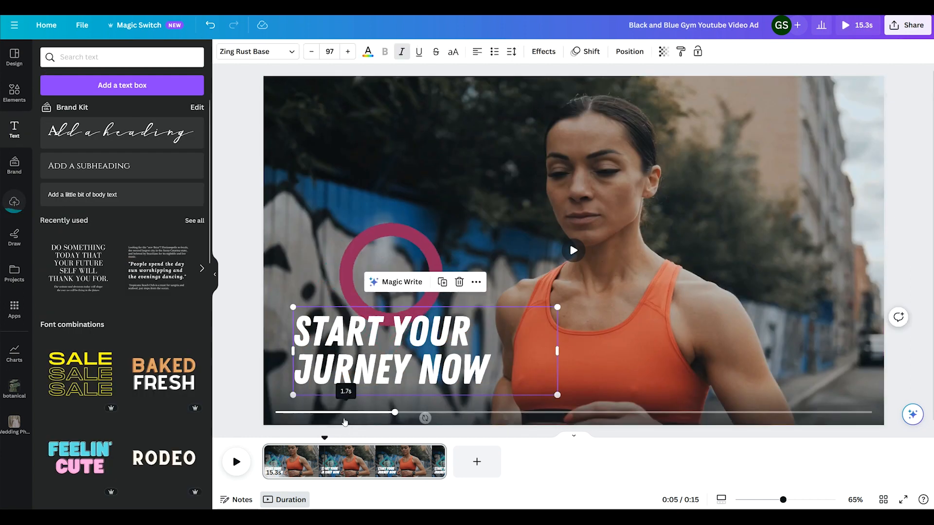
drag(324, 439, 324, 439)
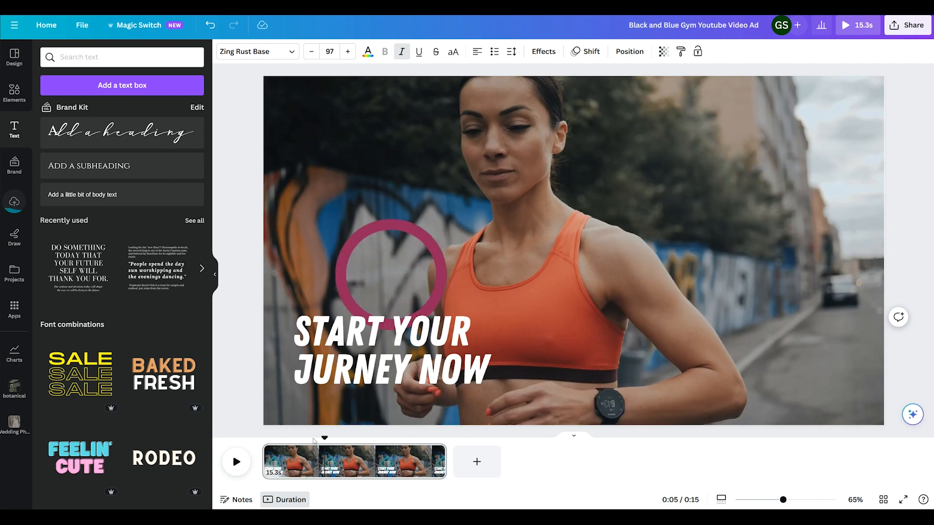
right_click(326, 460)
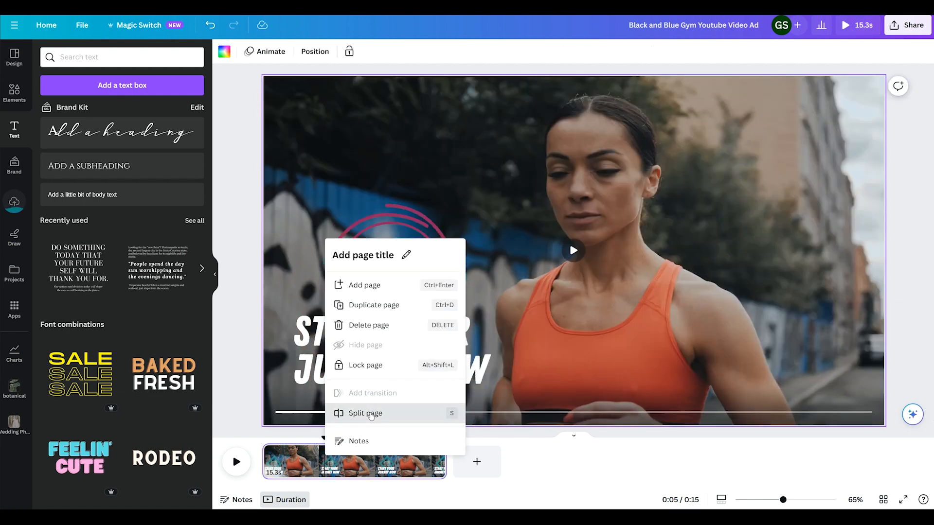
click(371, 414)
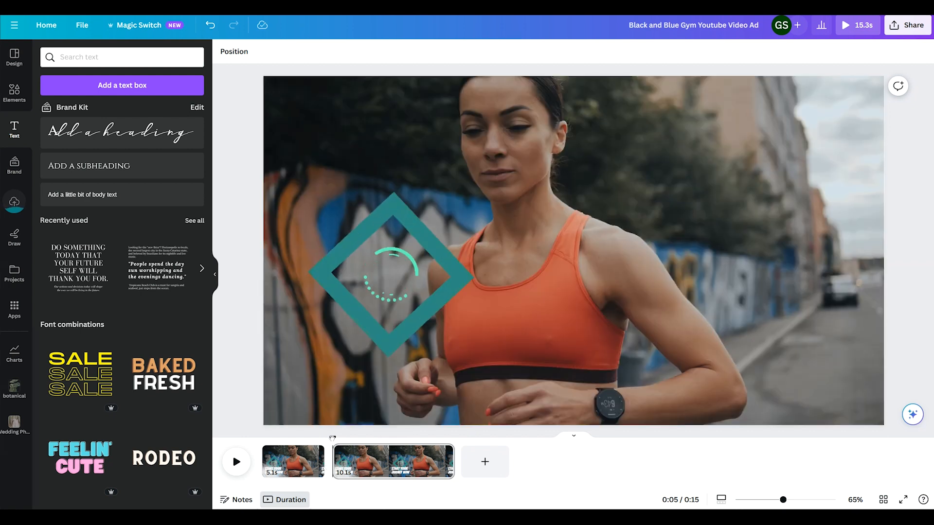
- Replace the "START YOUR JURNEY NOW" text on the second page with "PERSONAL TRAINING" and the filler line "JDHFKJSEHFKHWFJNJN"
click(352, 475)
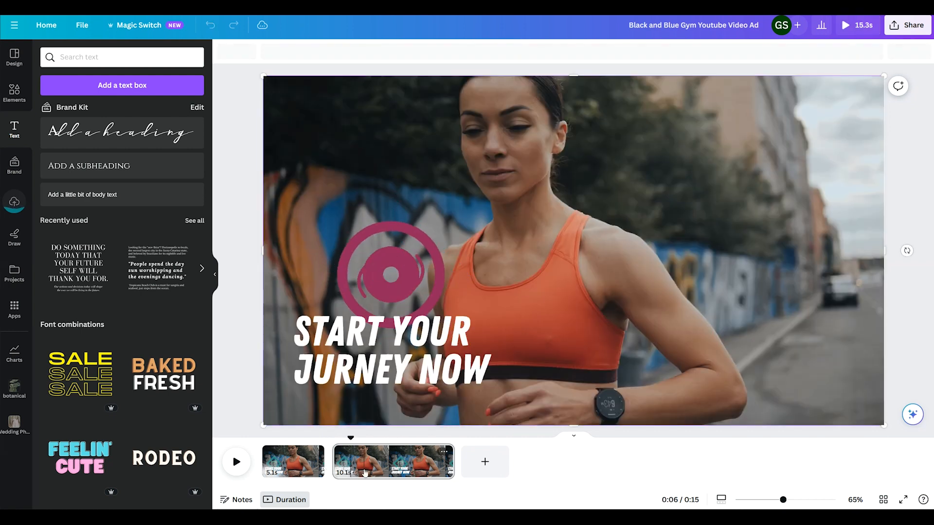
click(393, 347)
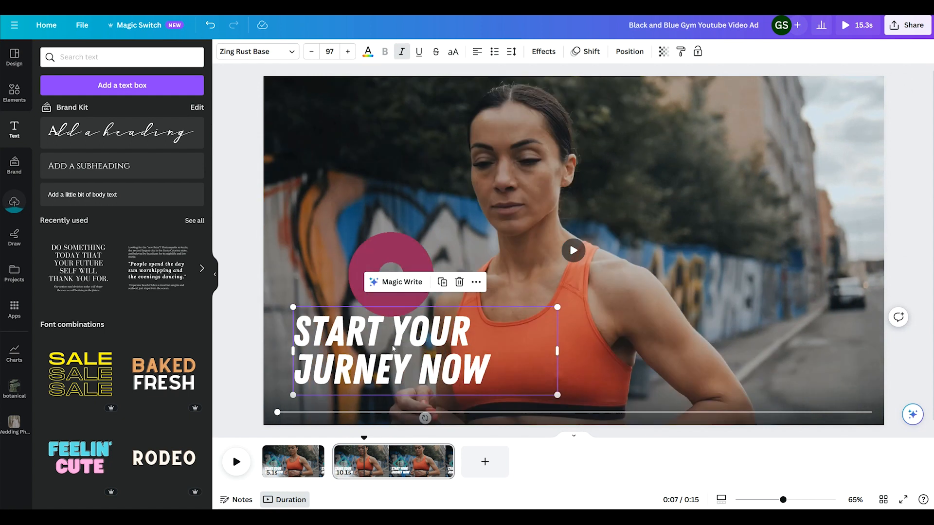
drag(521, 368, 593, 374)
text(PERSON)
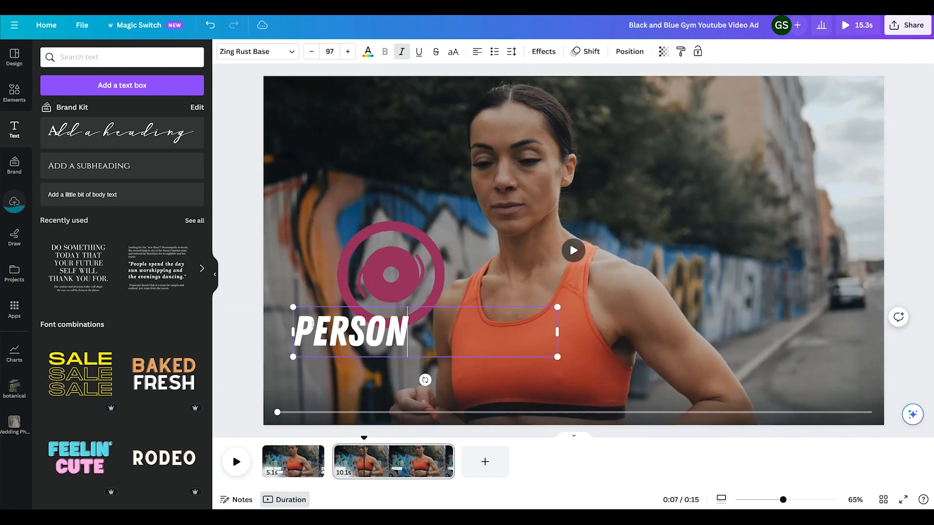
text(AL TRAINING)
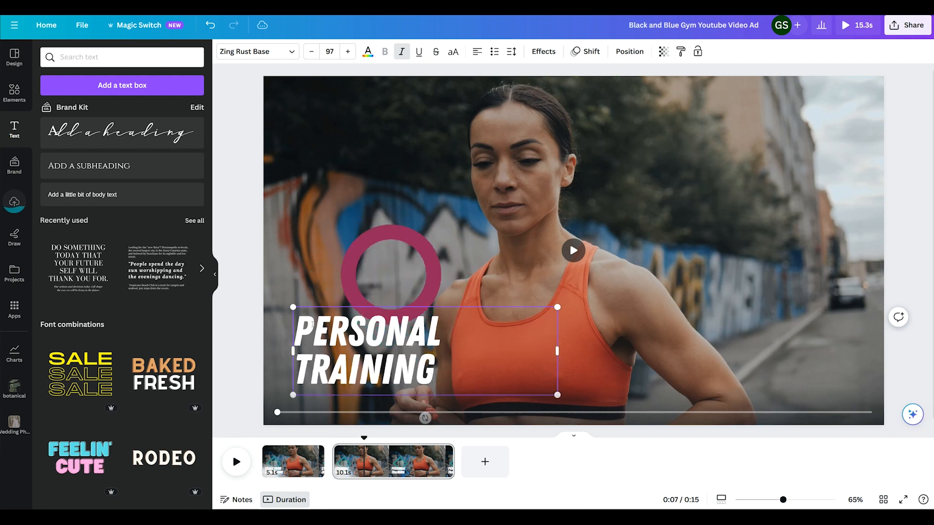
- Split the second page of the gym video at about the 10-second mark
click(392, 441)
right_click(384, 450)
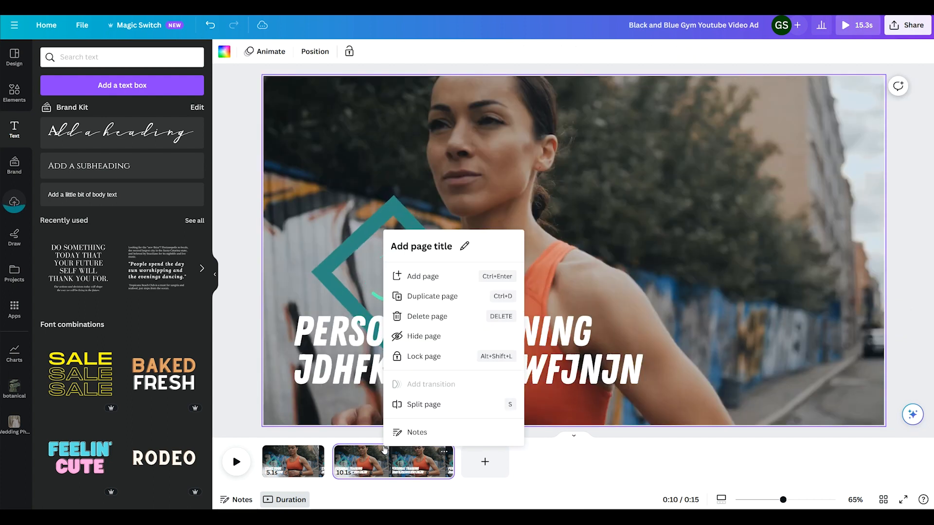
click(419, 401)
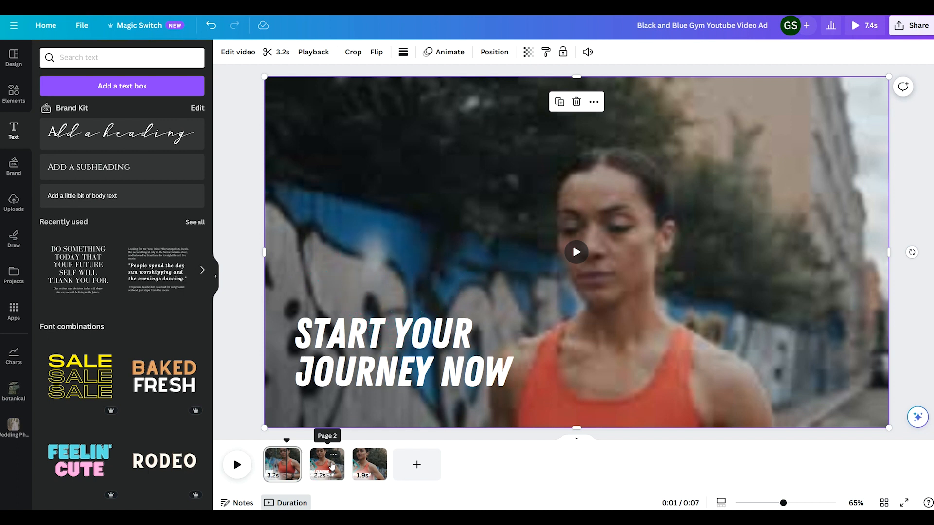
- Set athletic training videos as backgrounds: the 7-second clip of the blonde boxing woman on page 2 and the 19-second silhouetted athlete on page 3
click(322, 468)
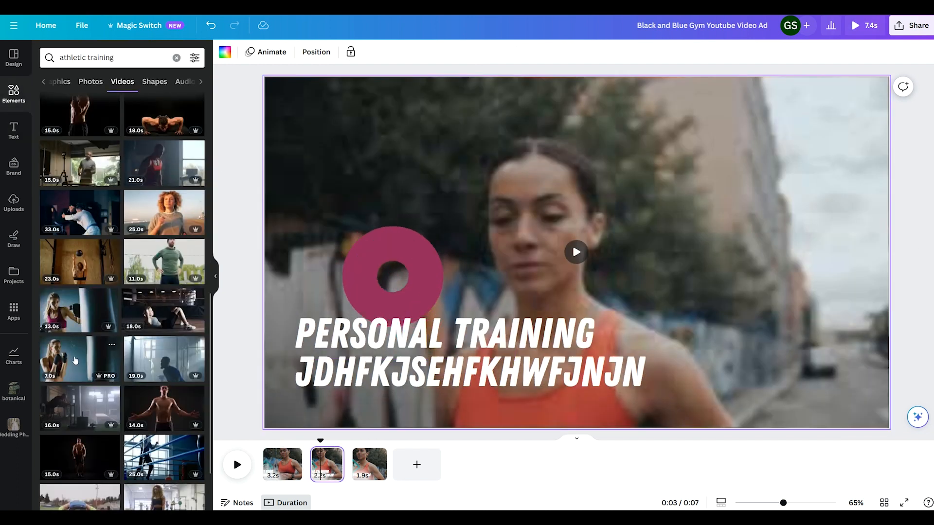
drag(68, 359, 279, 86)
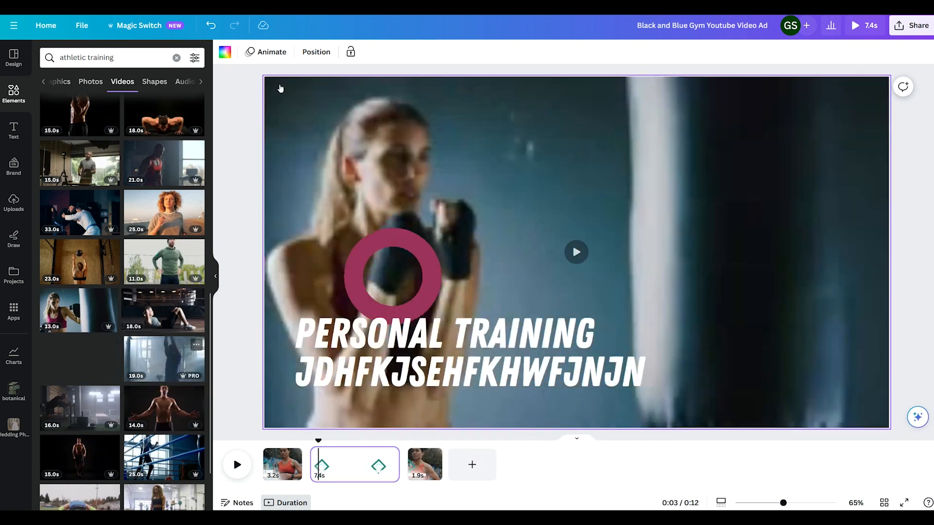
scroll(211, 312, down, 2)
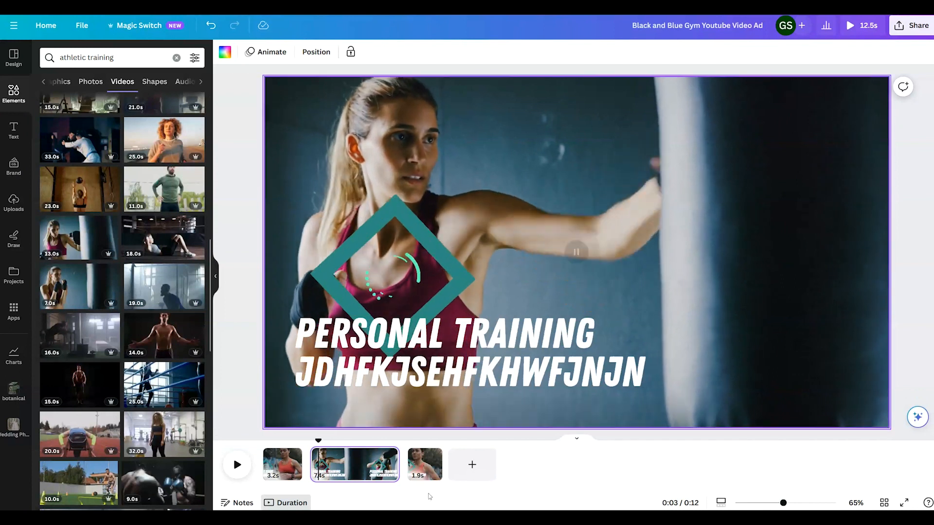
click(428, 468)
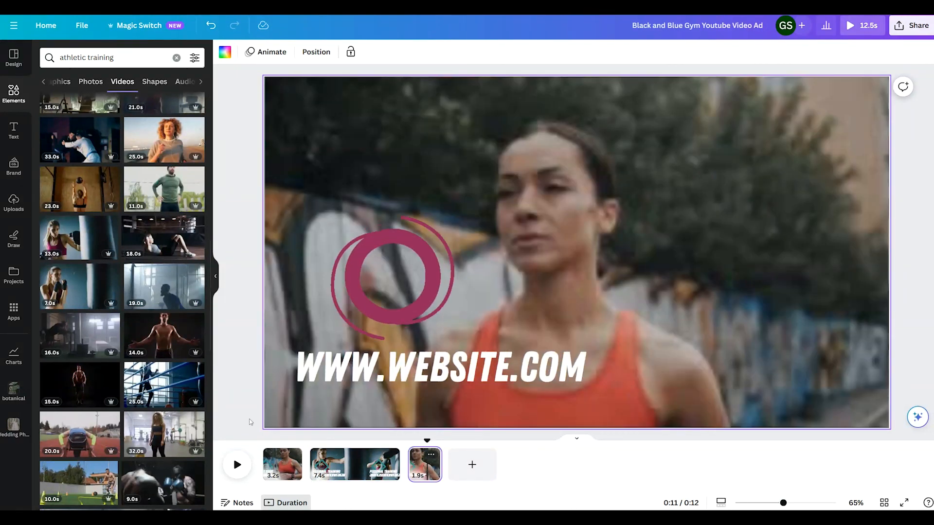
drag(180, 301, 316, 131)
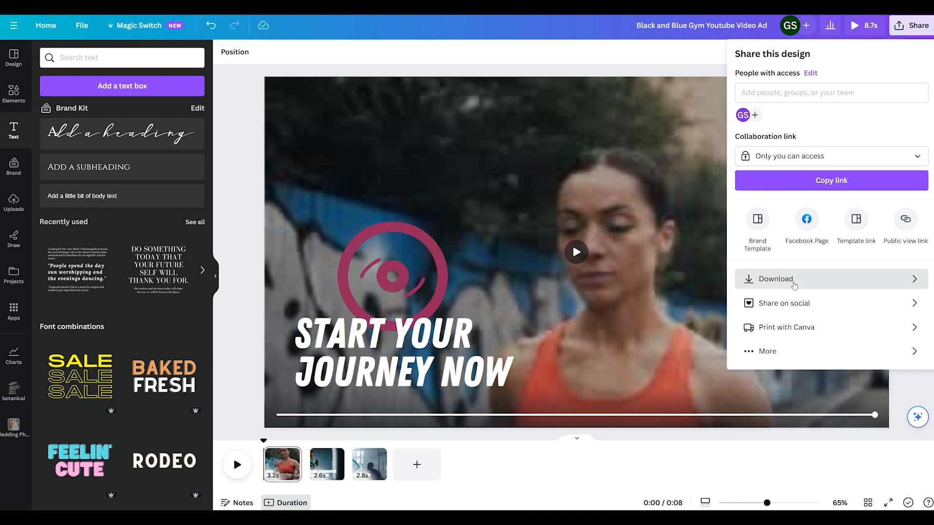
- Download all three pages of the gym ad as a 1080p MP4 video
click(766, 280)
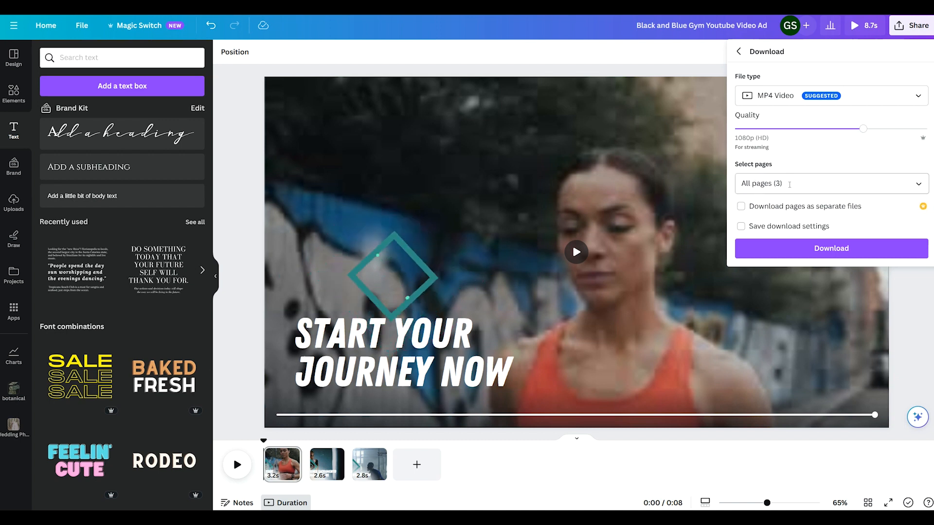
click(848, 249)
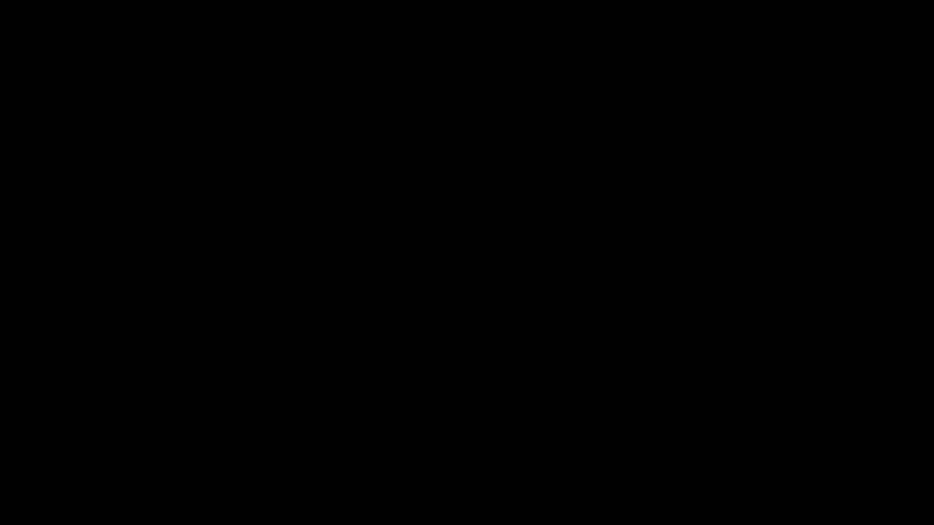